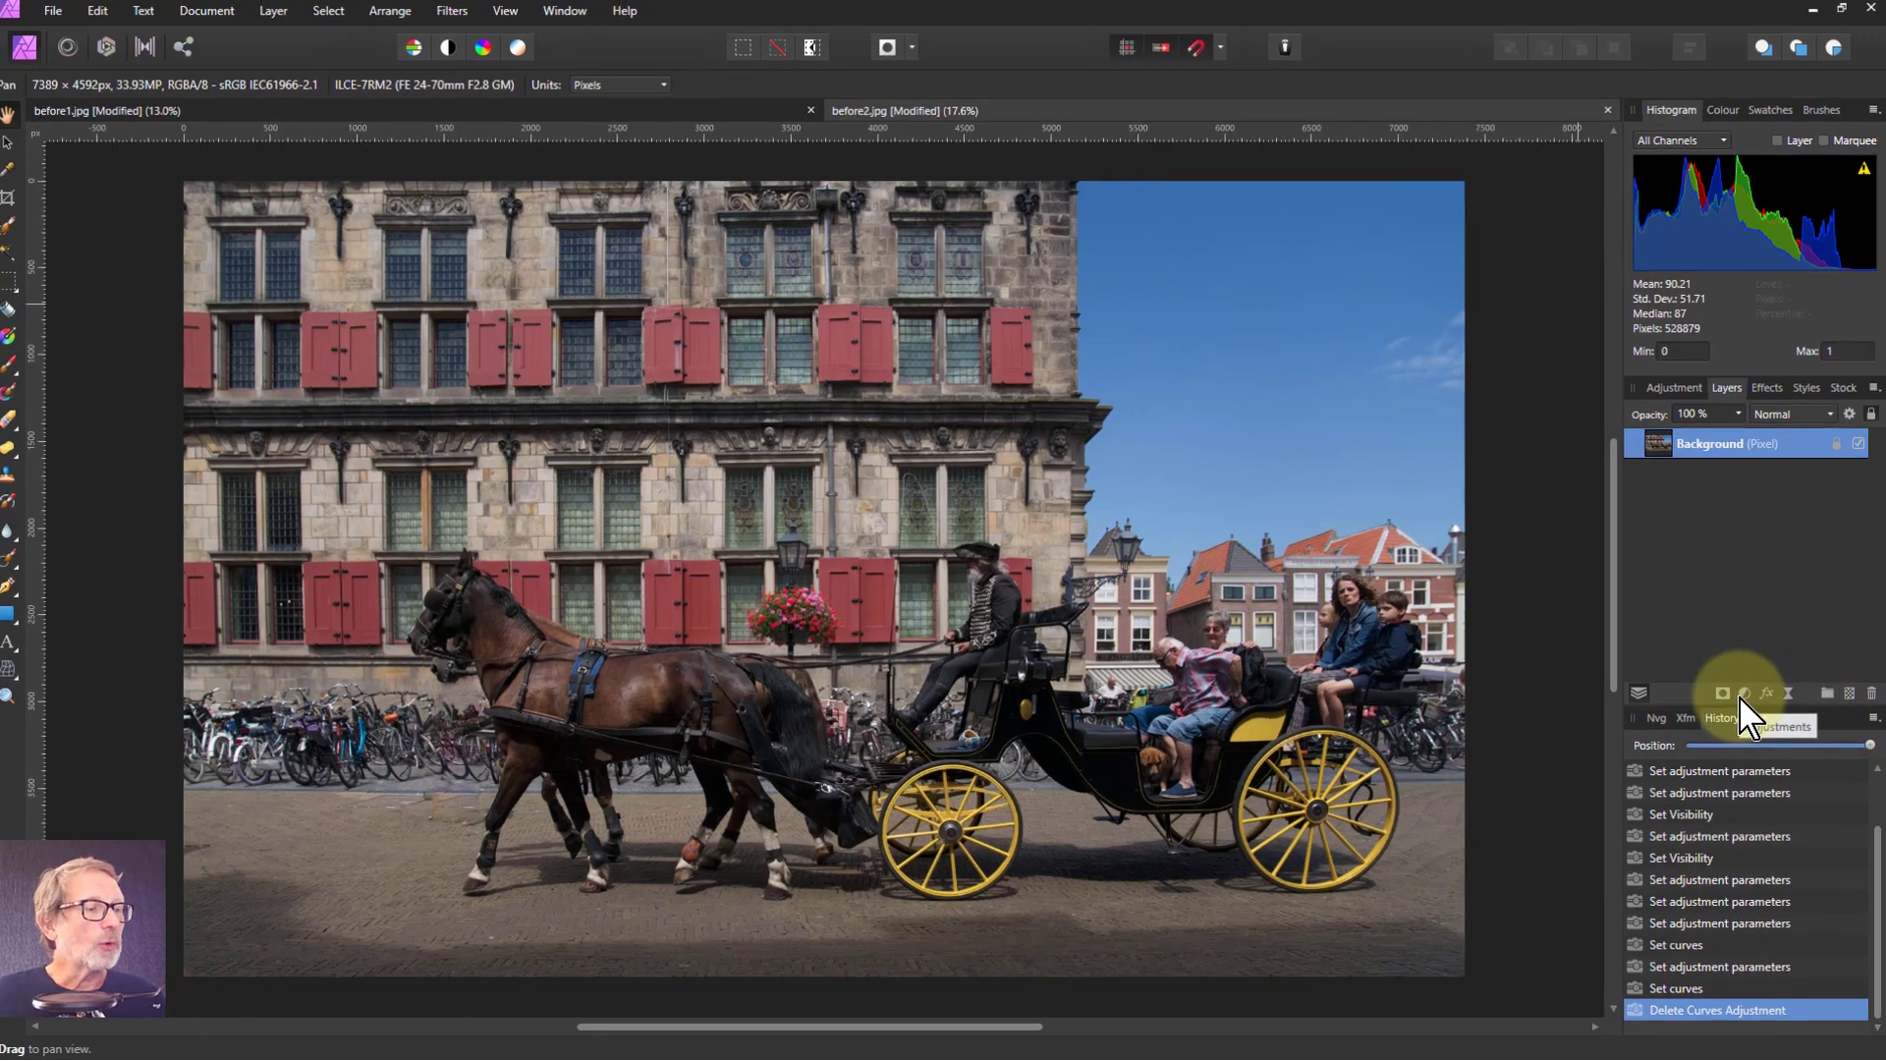
- Open the Adjustments menu from the bottom of the Layers panel
click(1742, 695)
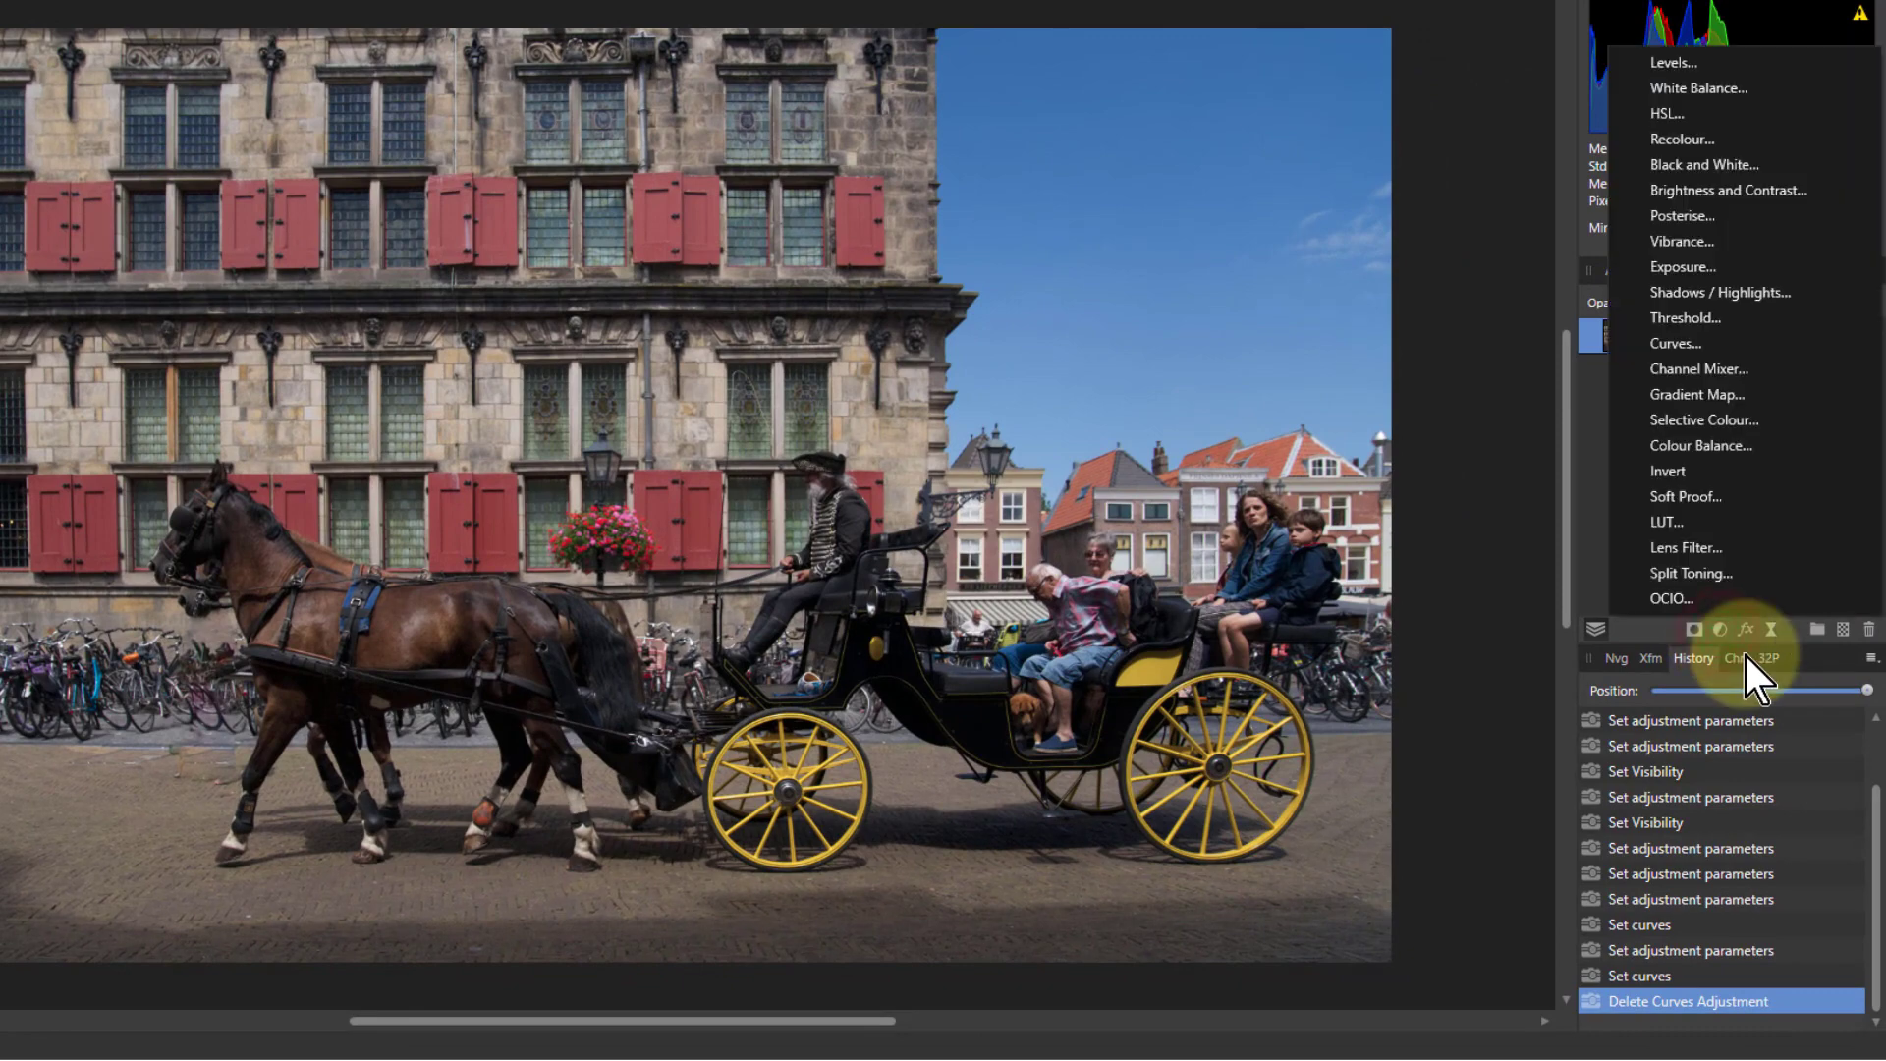
- Add a Curves adjustment and switch its colour space from RGB to LAB
click(1680, 344)
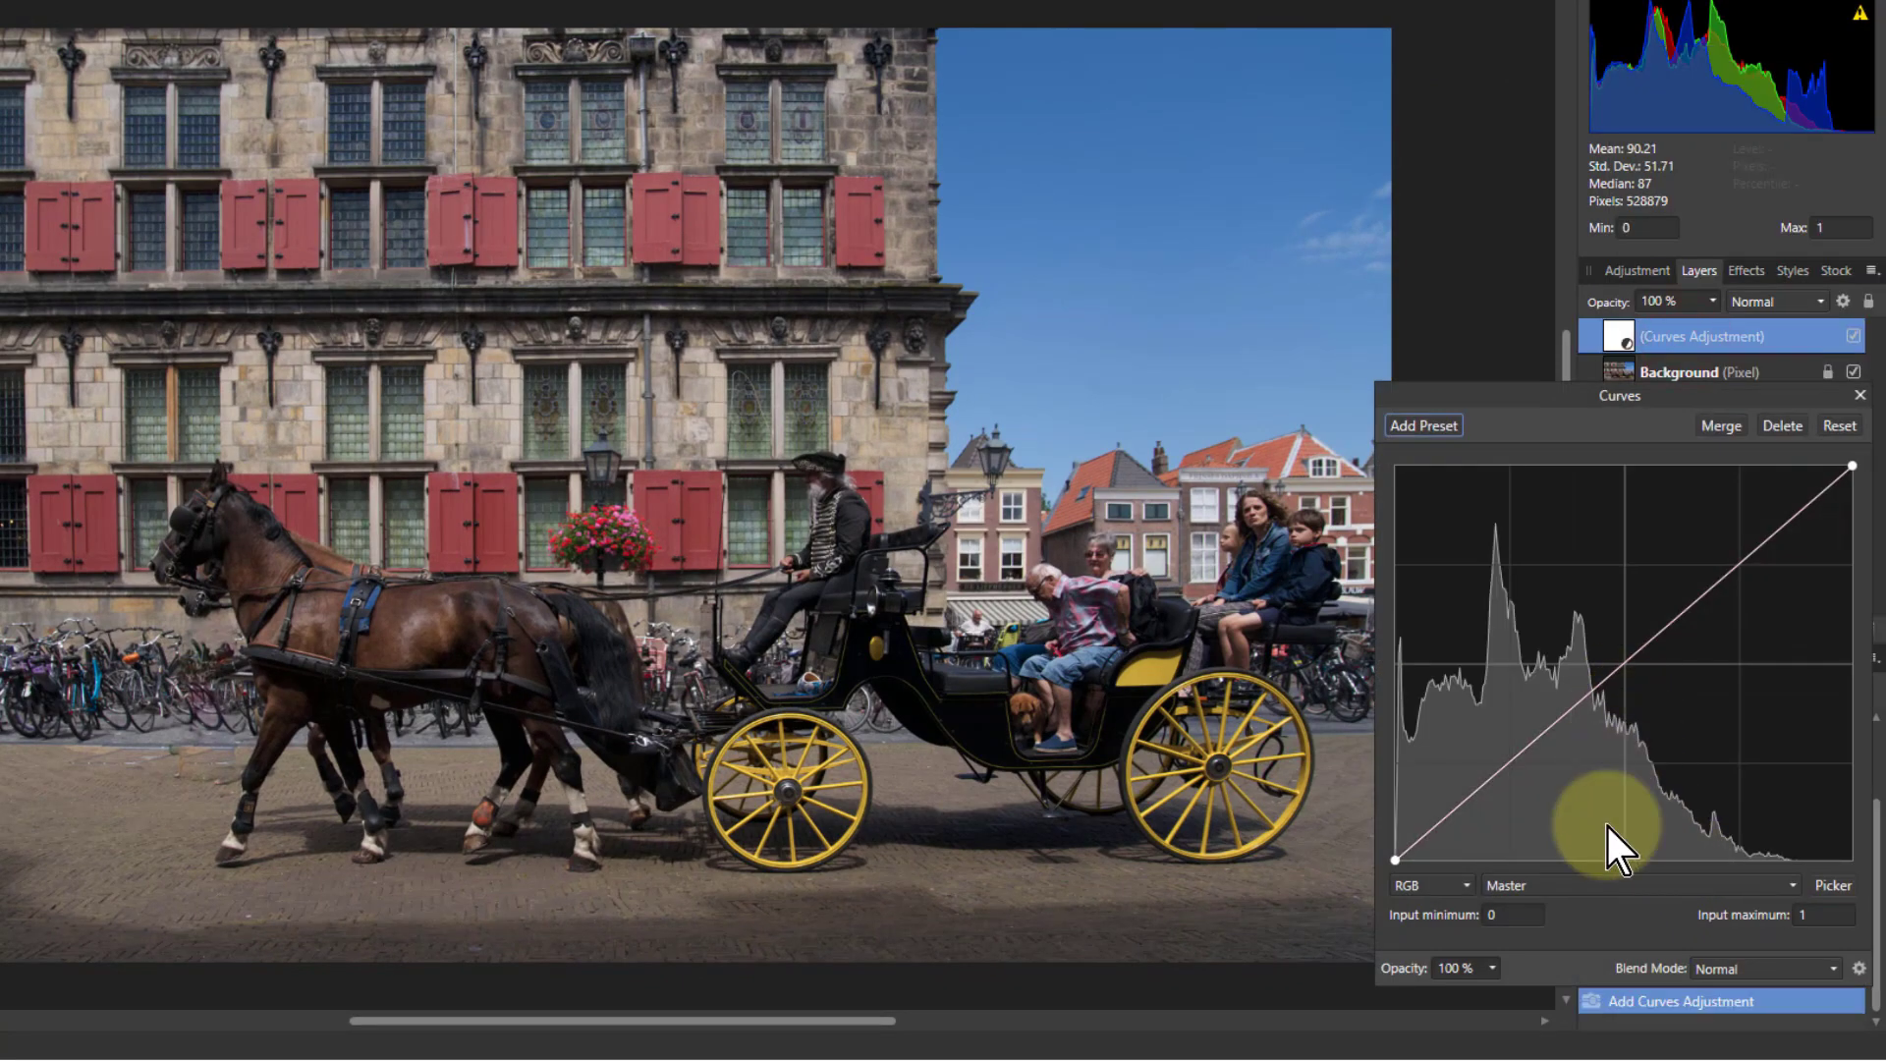
click(1417, 885)
click(1411, 991)
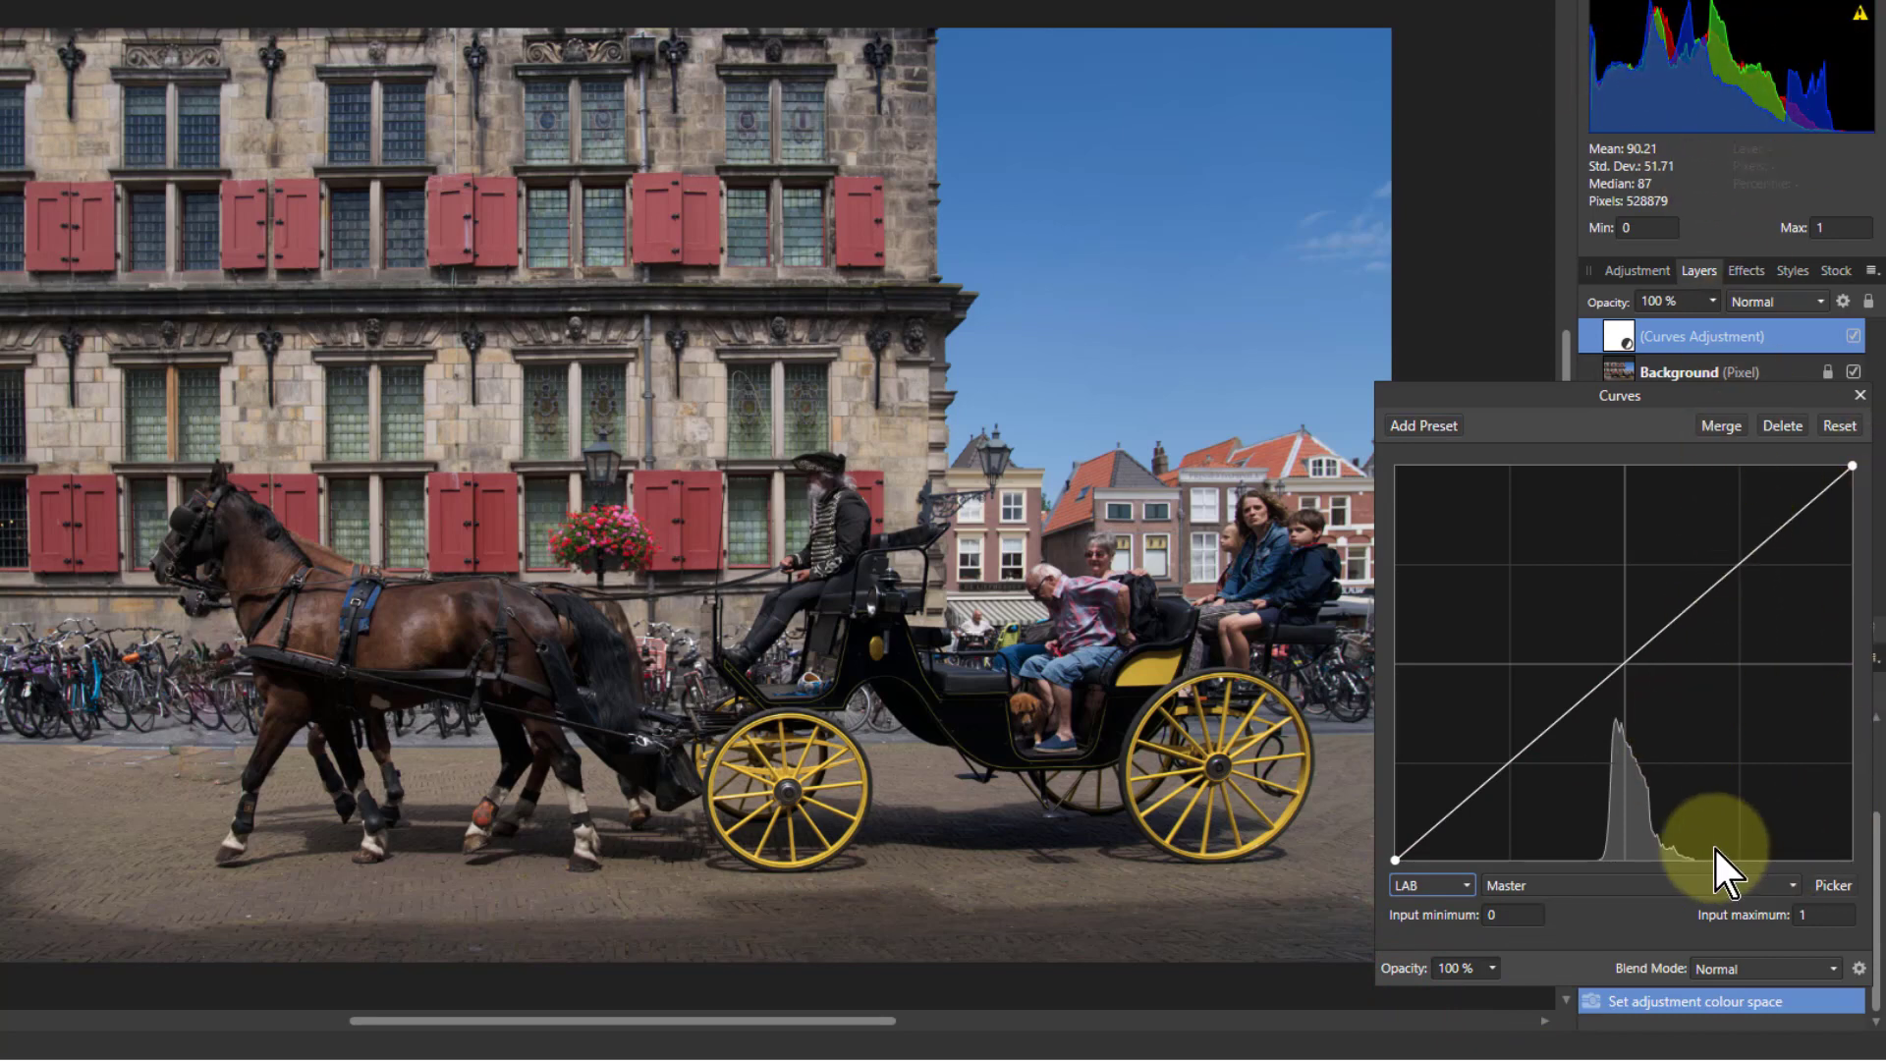
- Select the Lightness channel, bend its curve to brighten and darken, then reset it straight
click(1617, 886)
click(1578, 940)
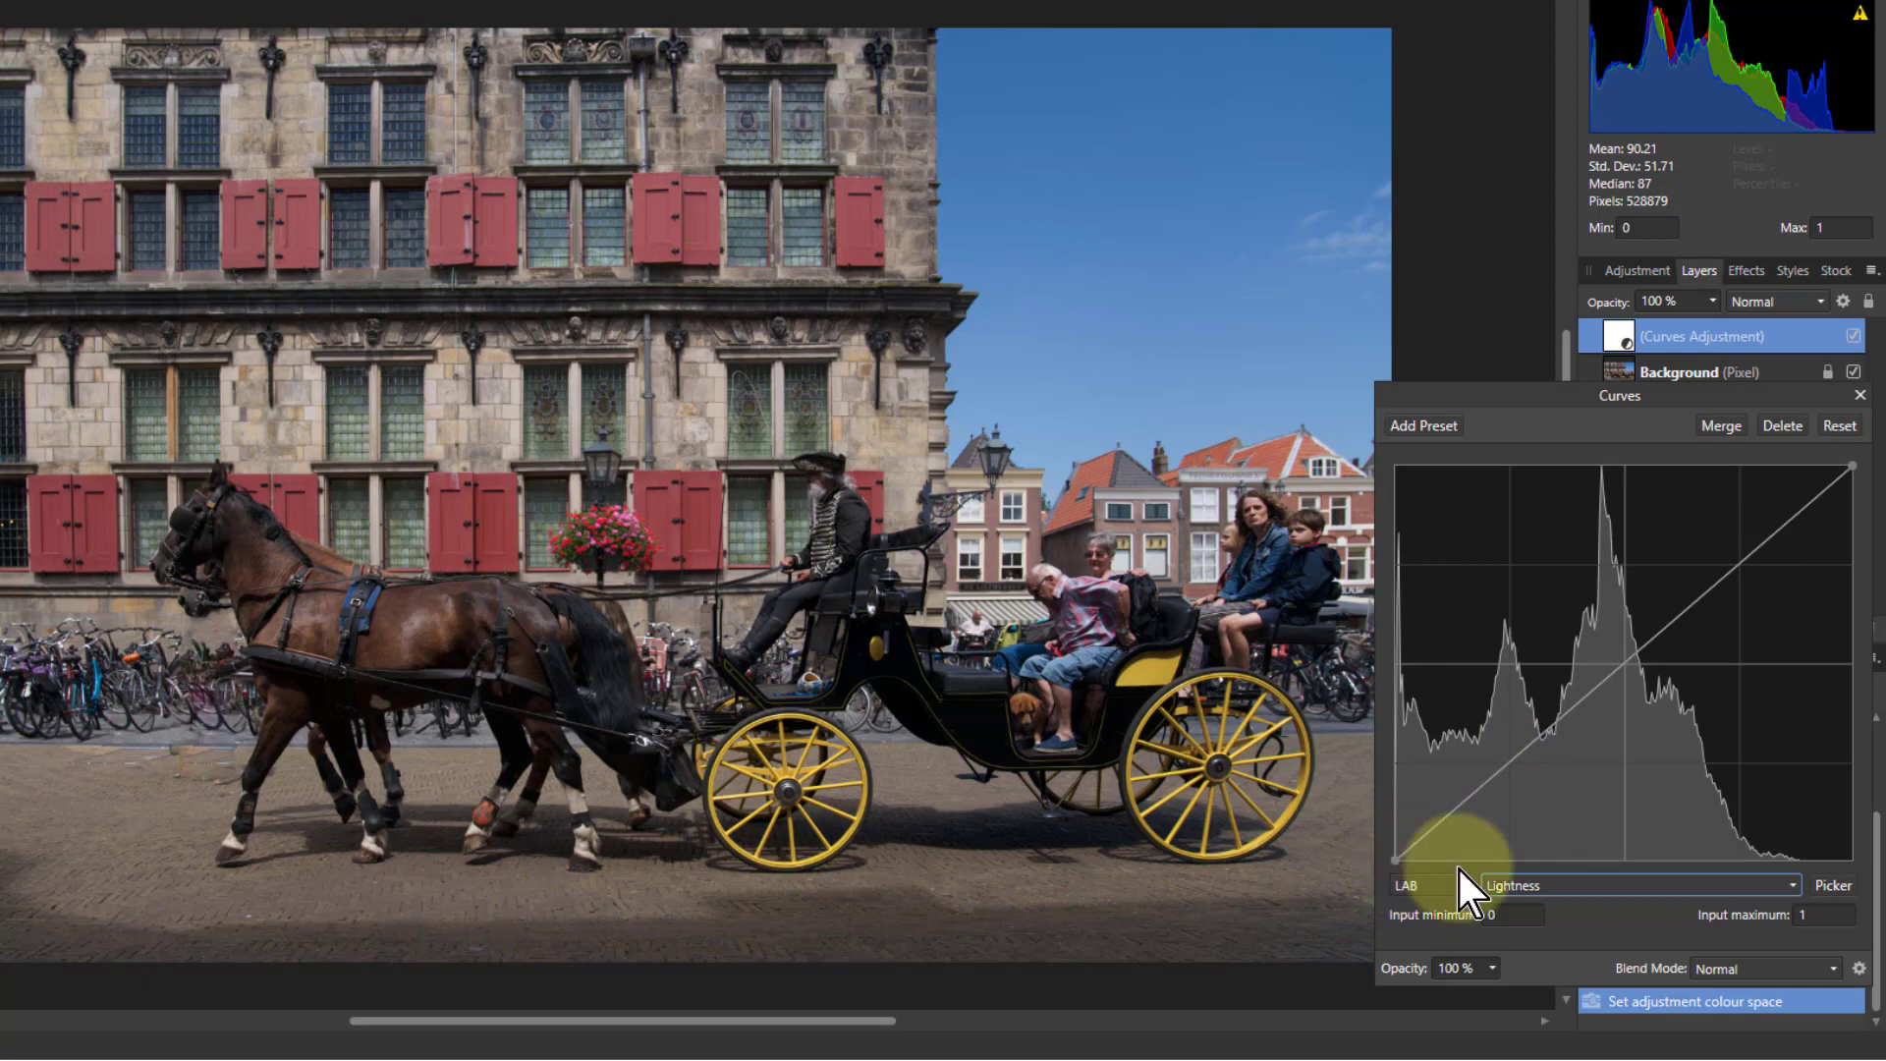
click(1551, 695)
drag(1564, 699, 1712, 563)
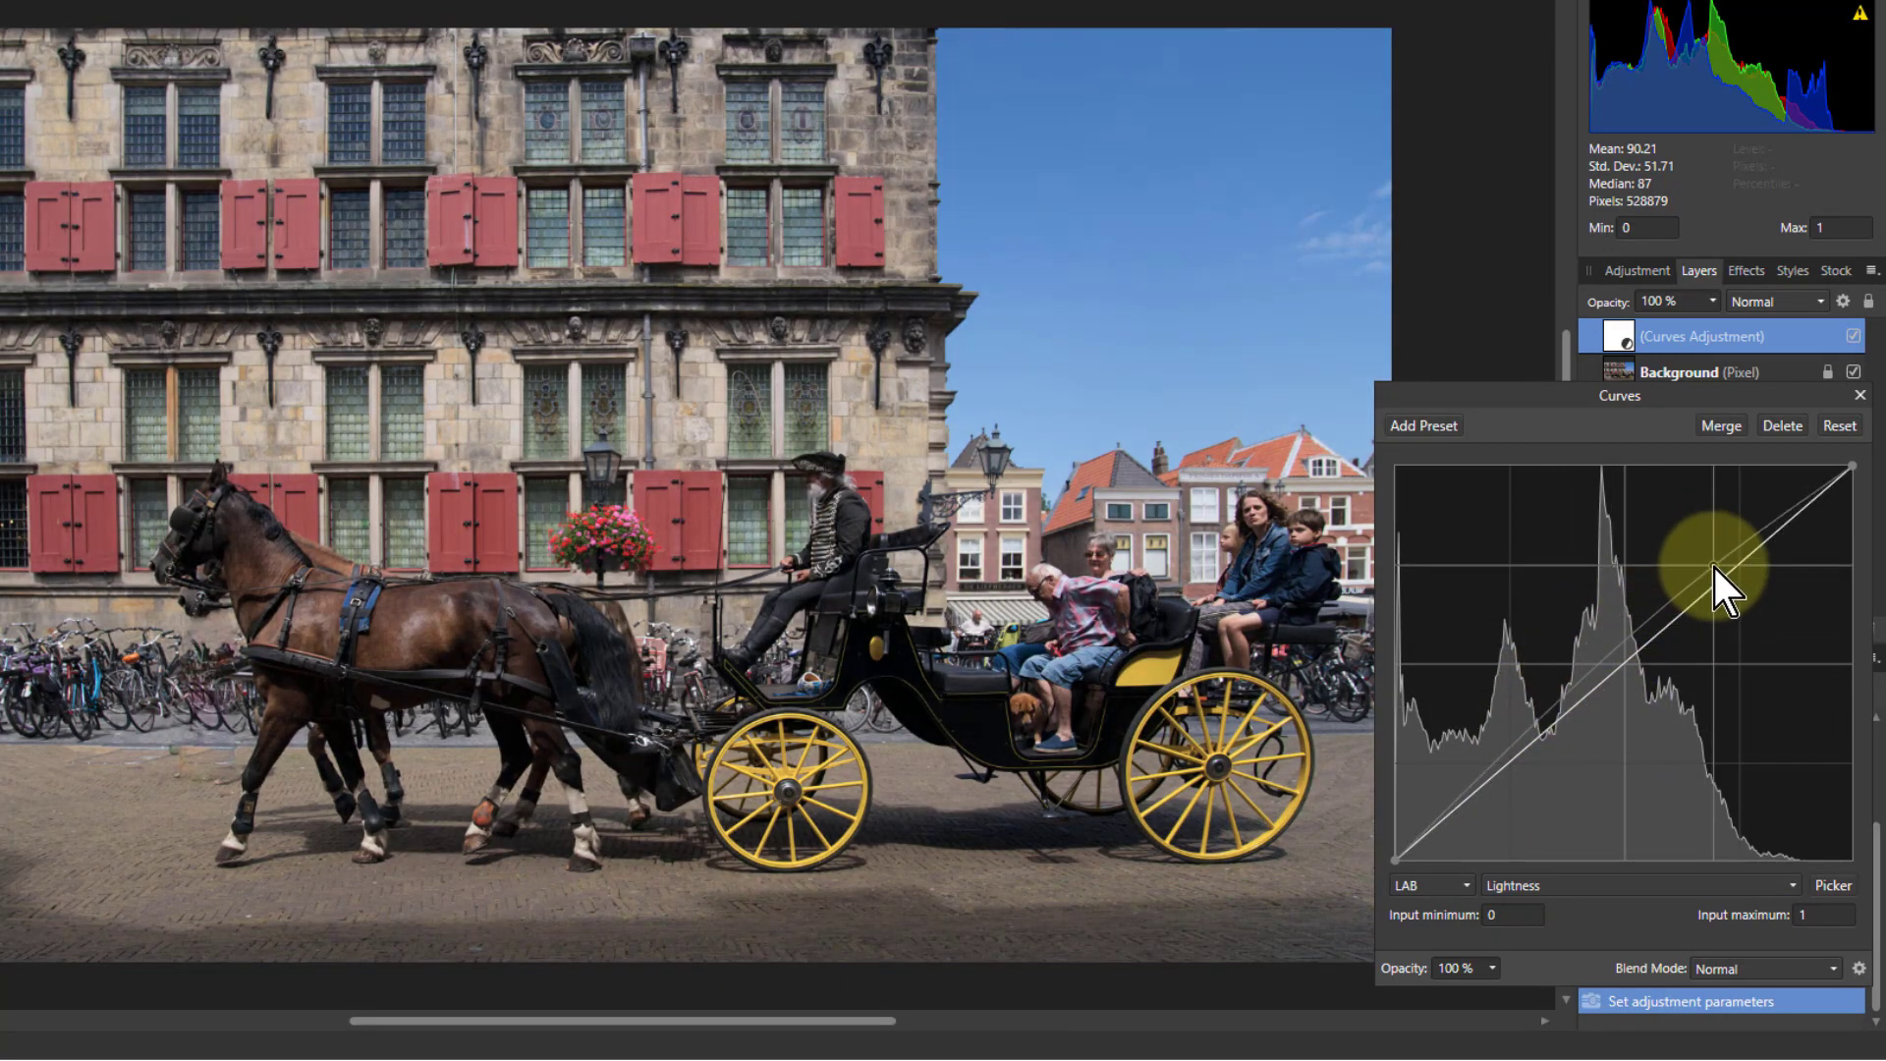
click(1462, 799)
drag(1474, 810, 1466, 808)
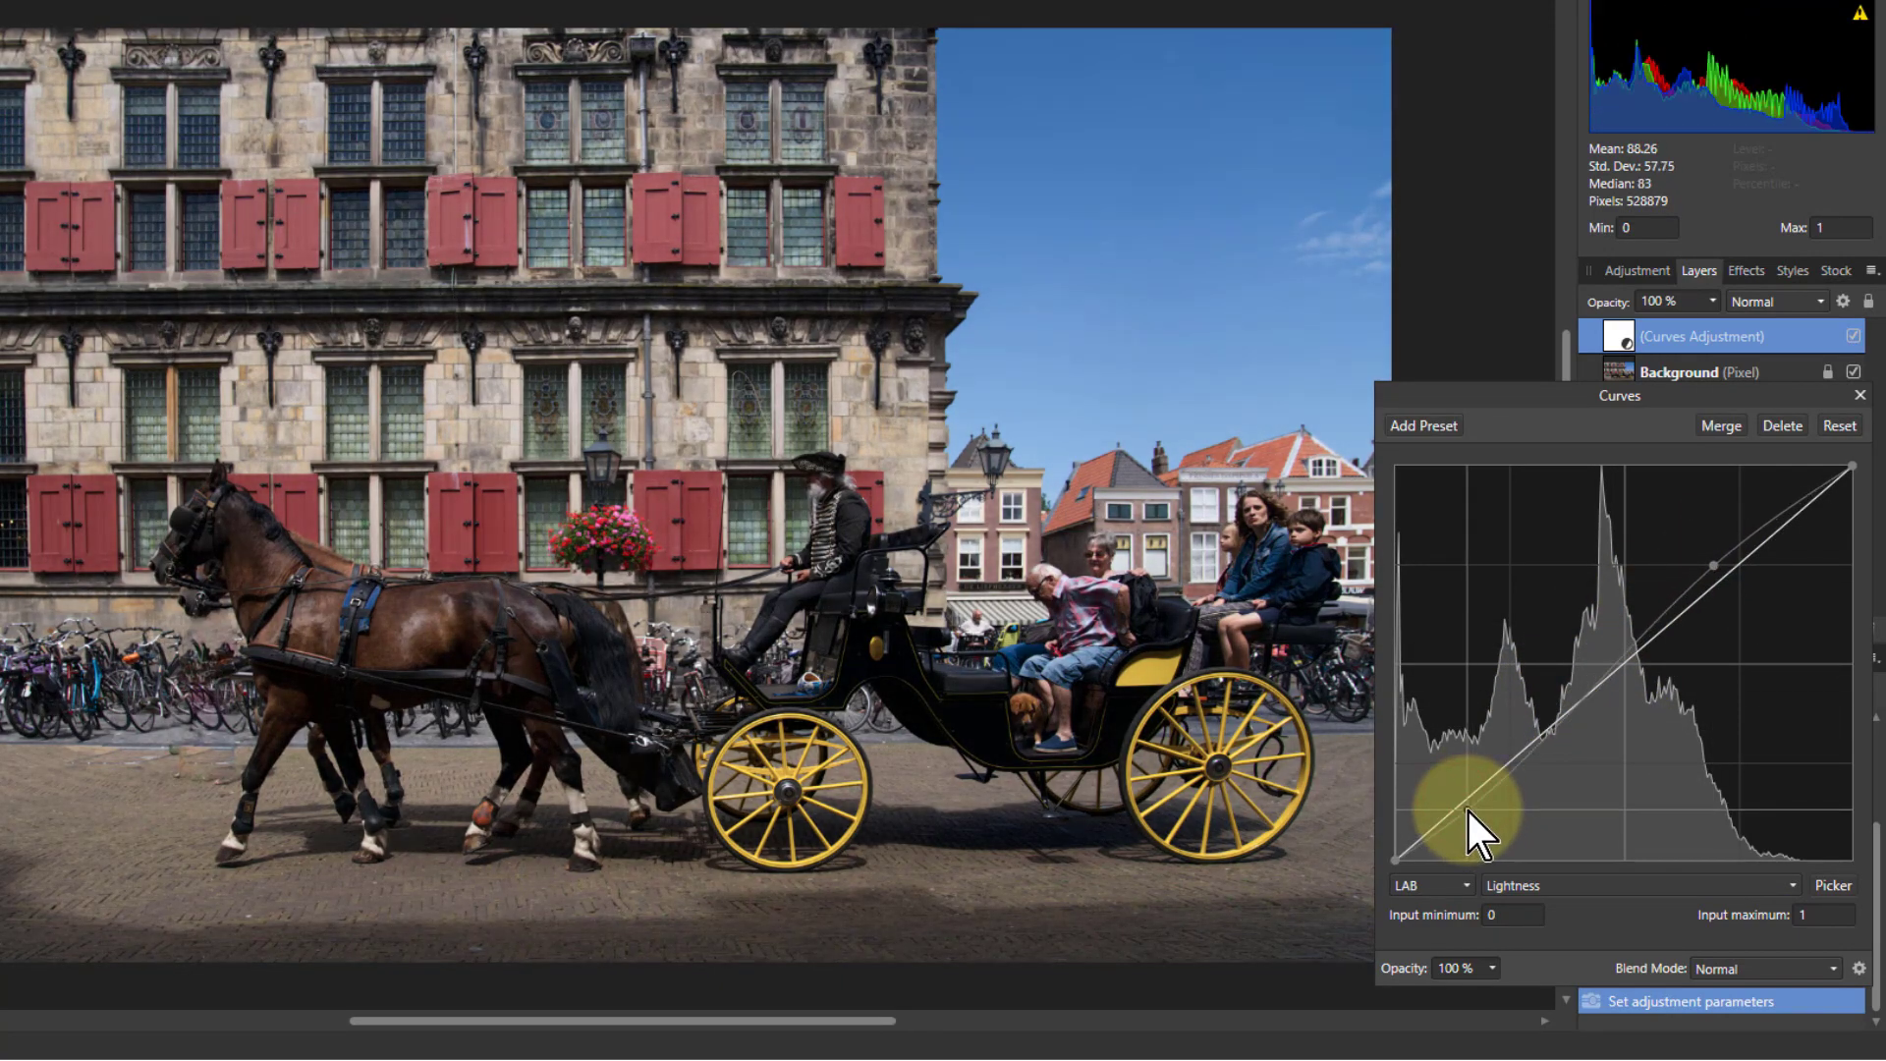
click(1841, 426)
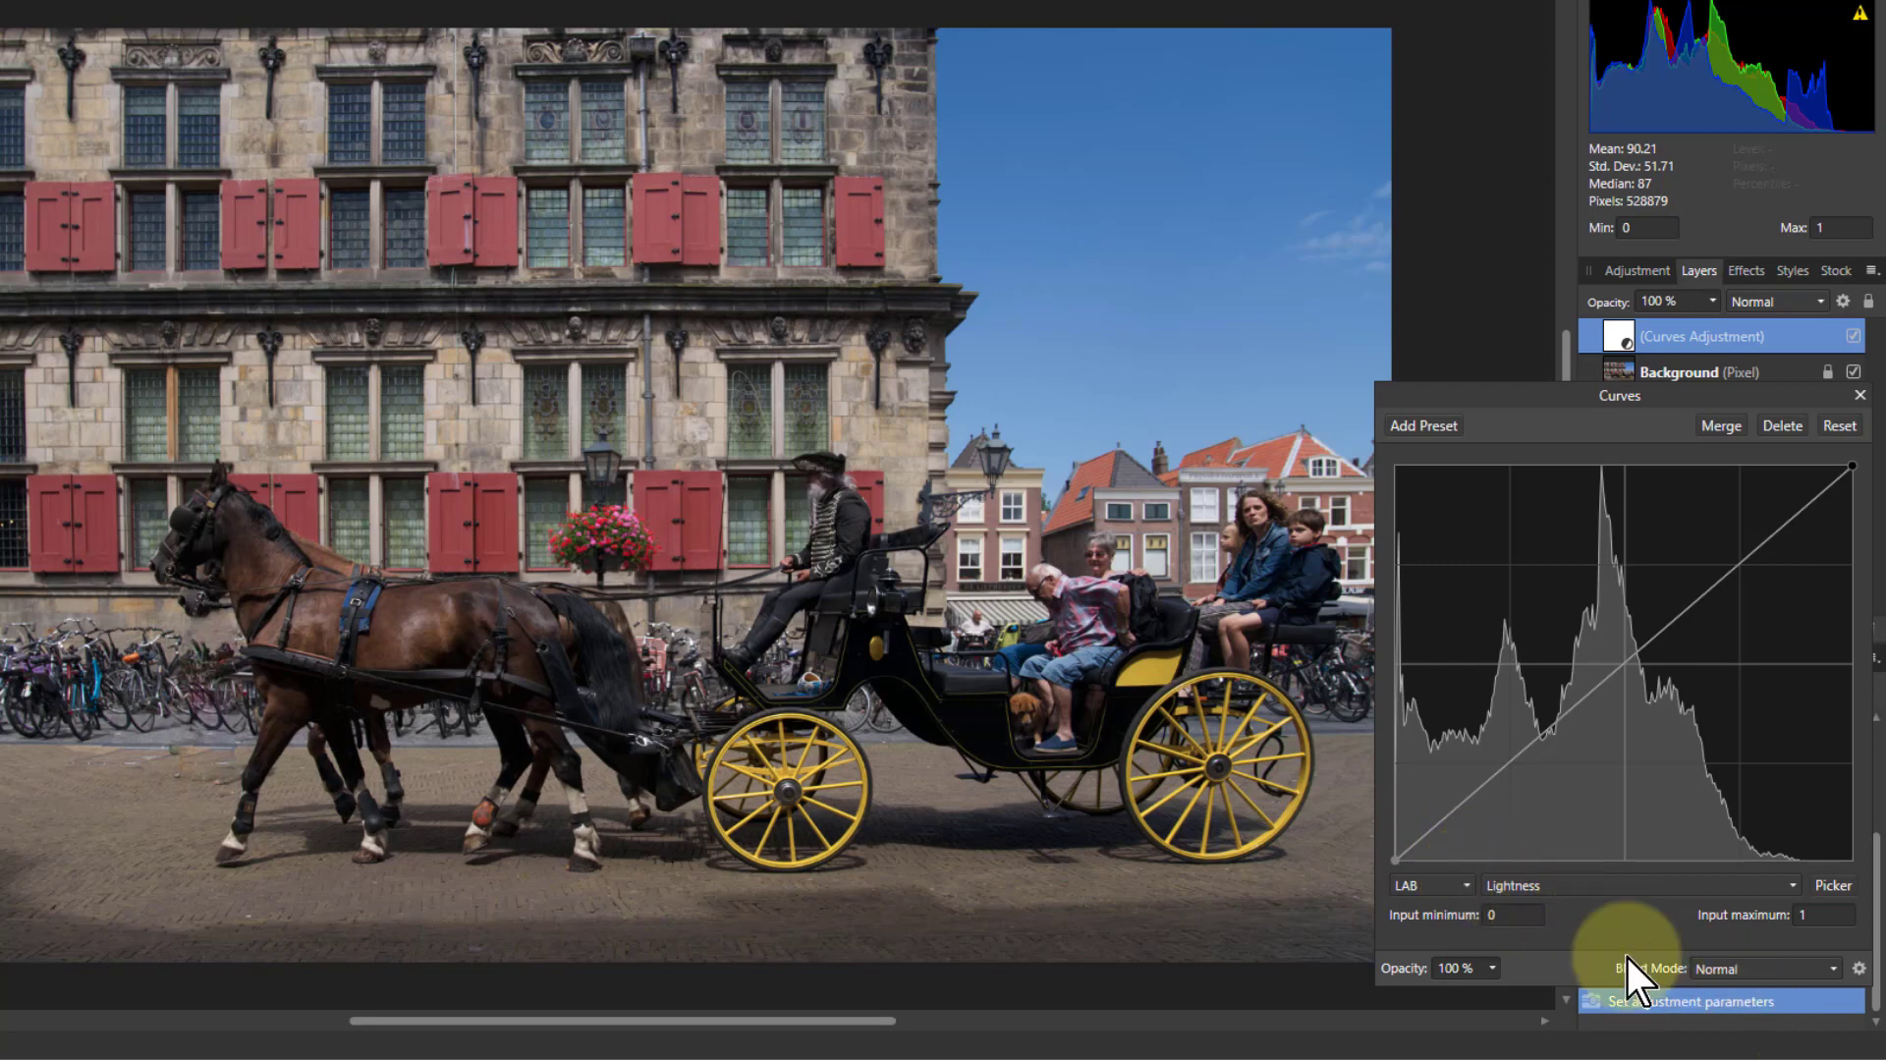
- Switch to the AOpponent channel, test its endpoints, and anchor a point at the curve's centre
click(1601, 883)
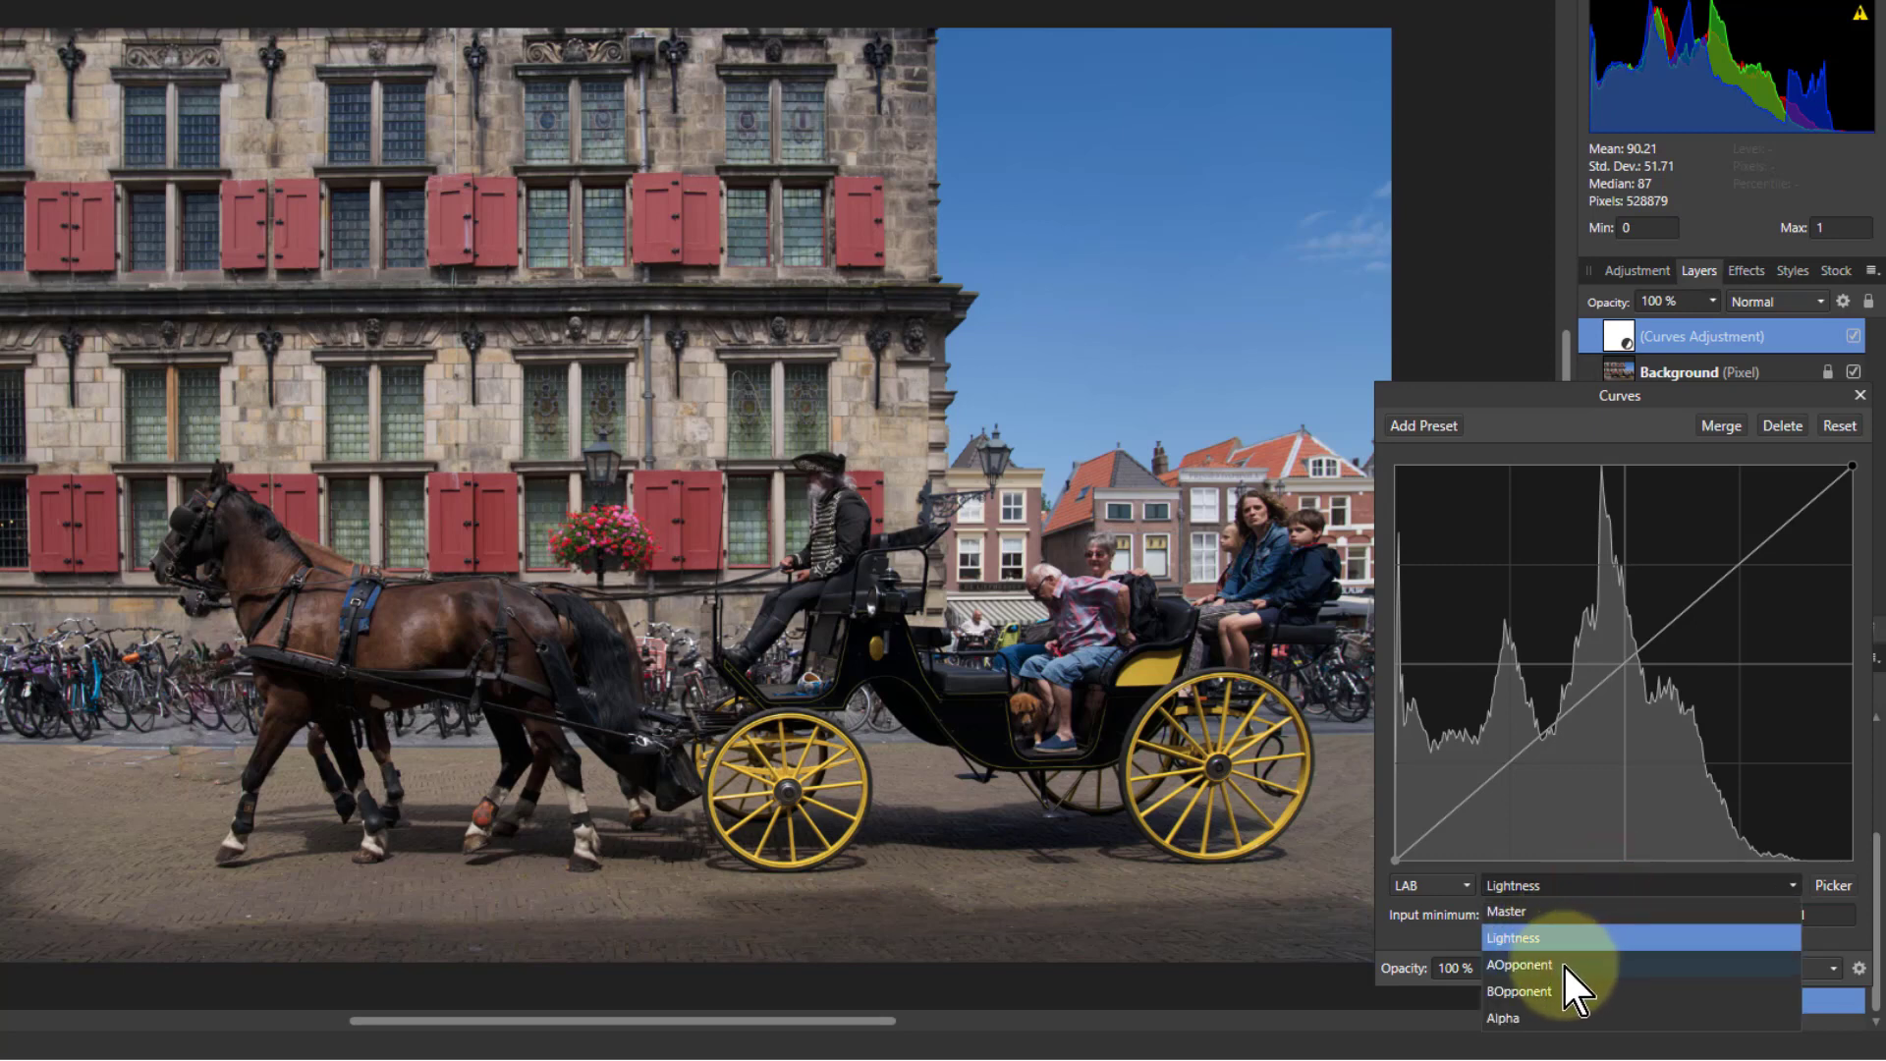
click(1566, 965)
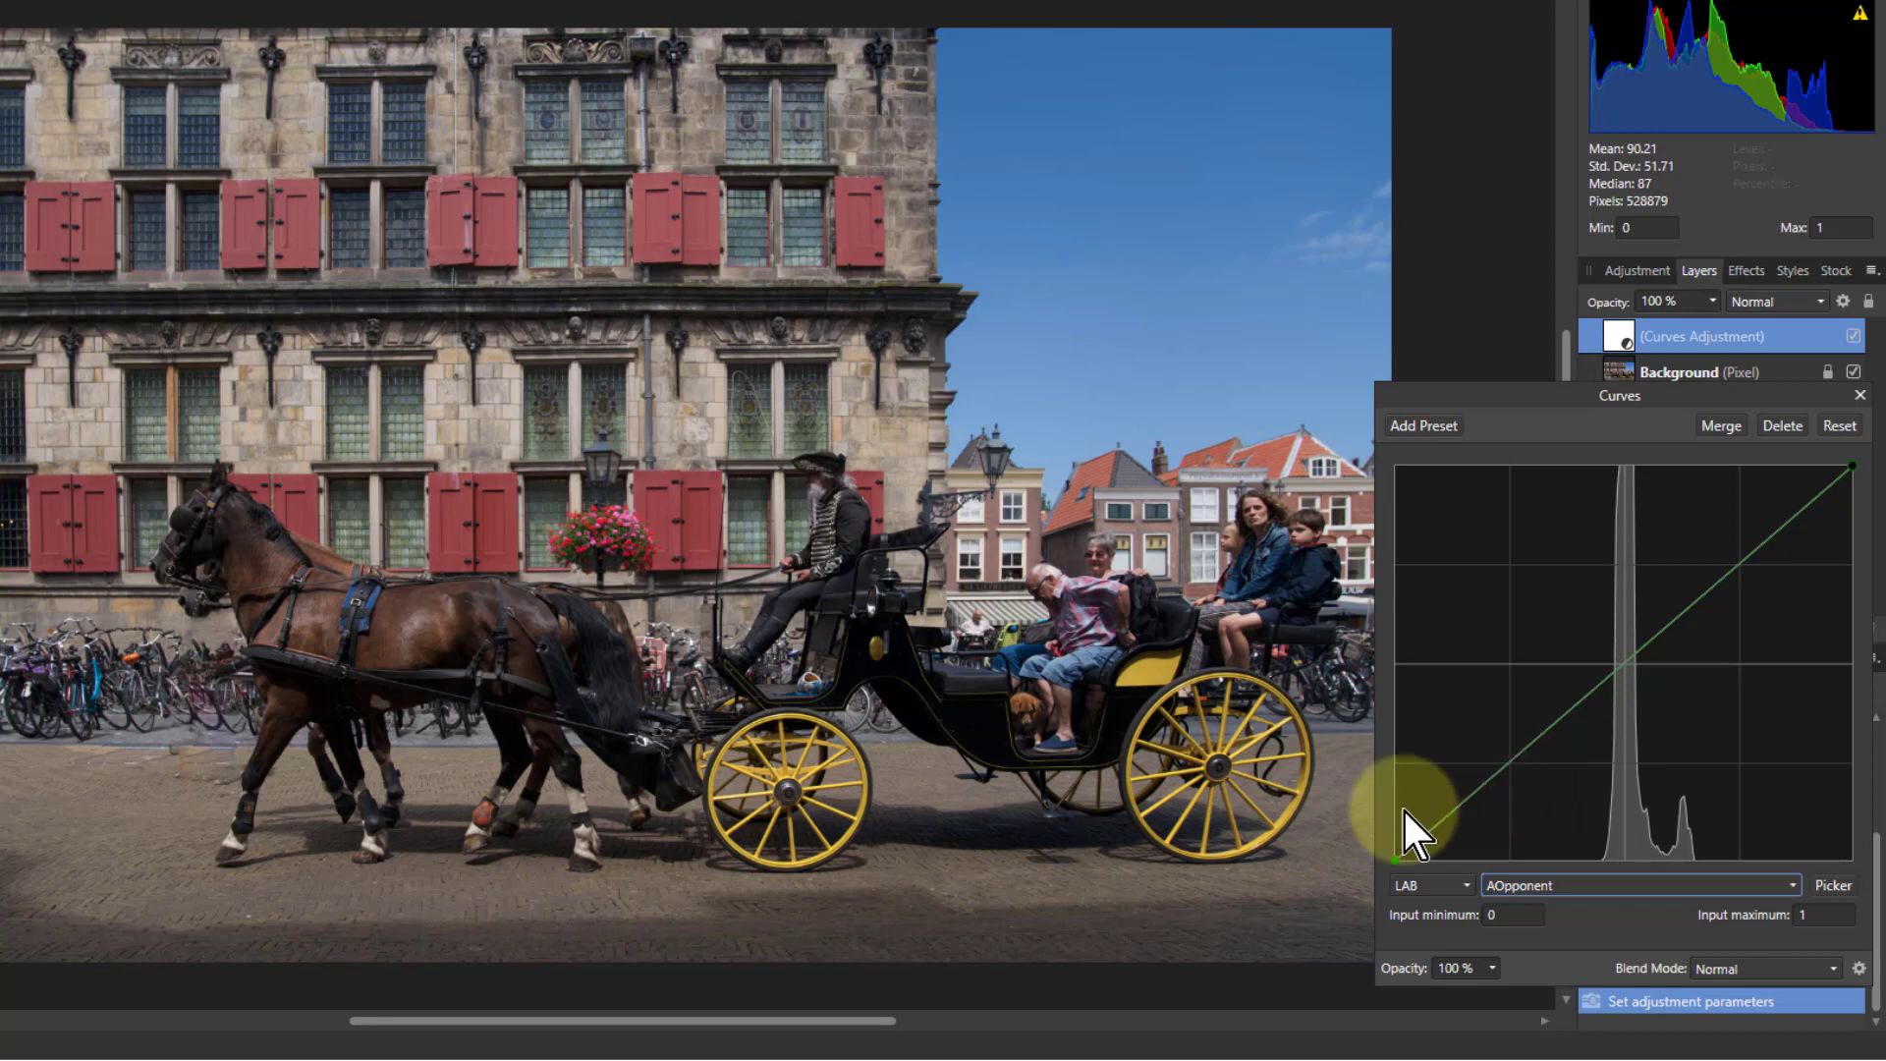
drag(1395, 861, 1376, 705)
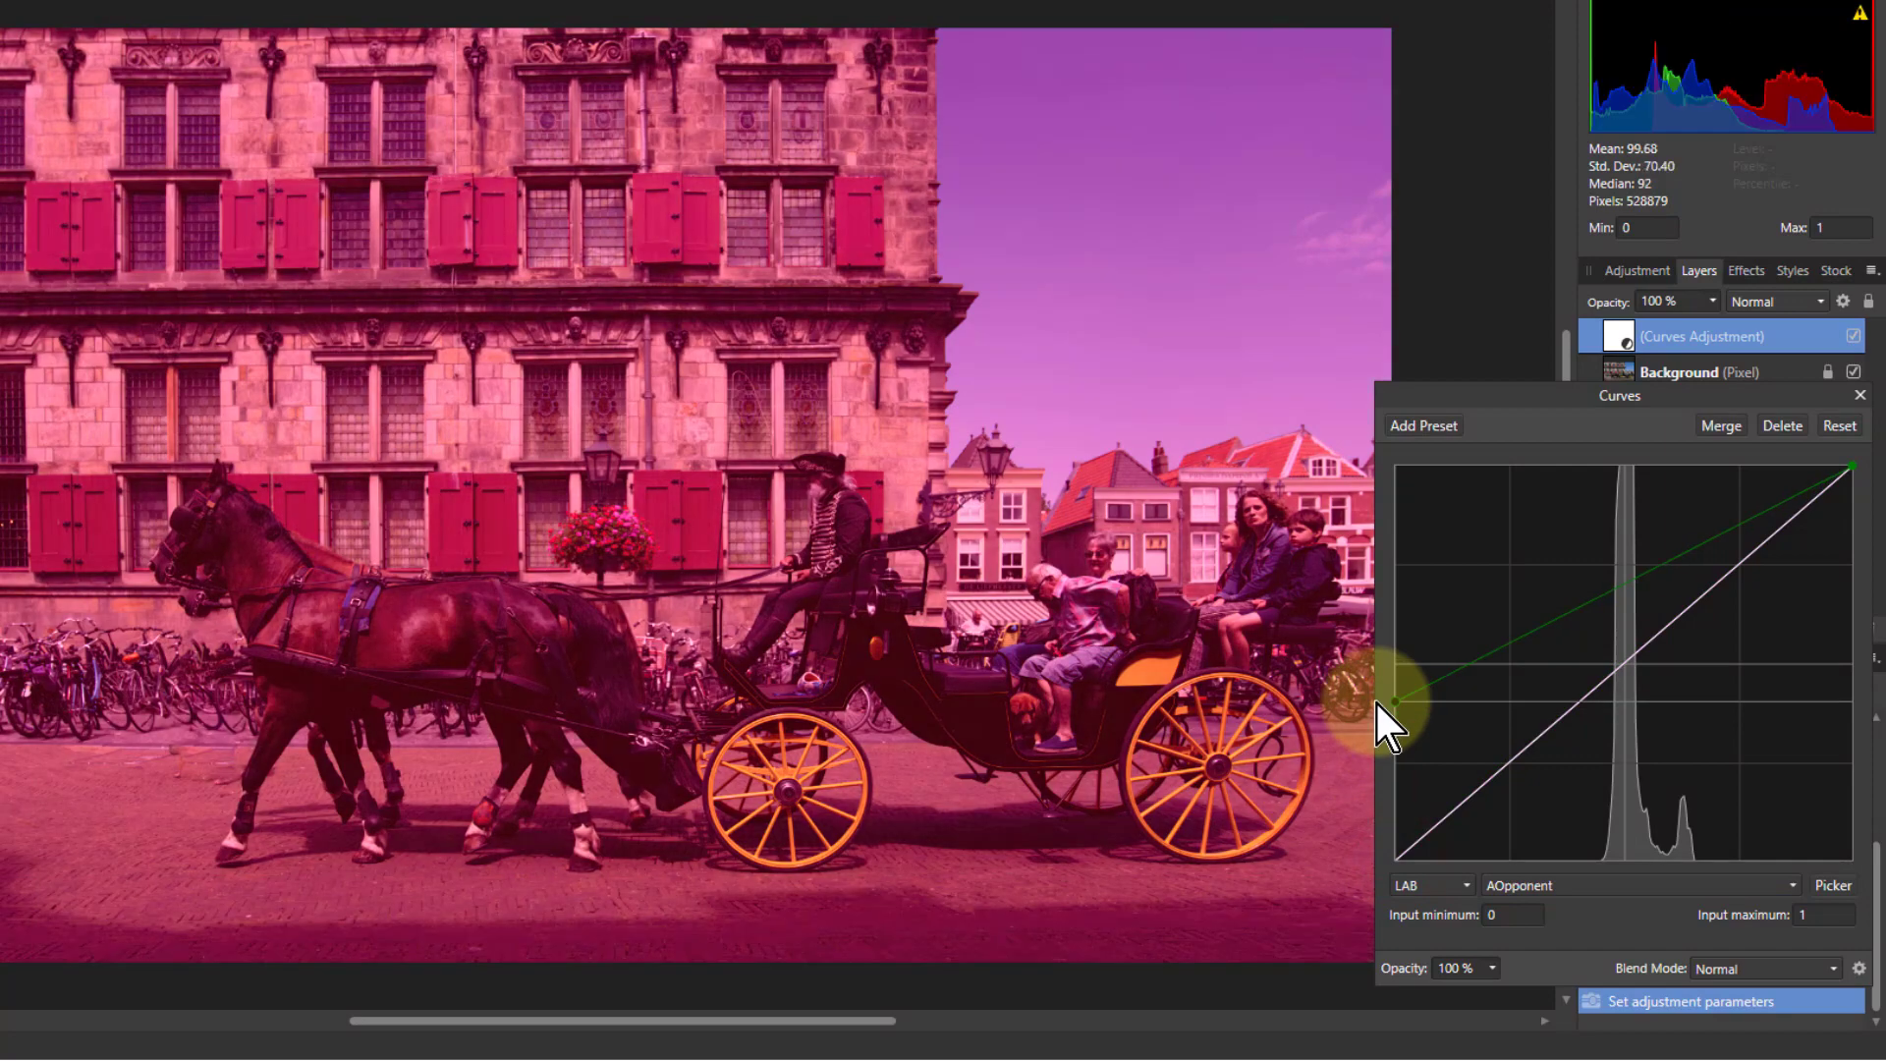
drag(1376, 705, 1353, 874)
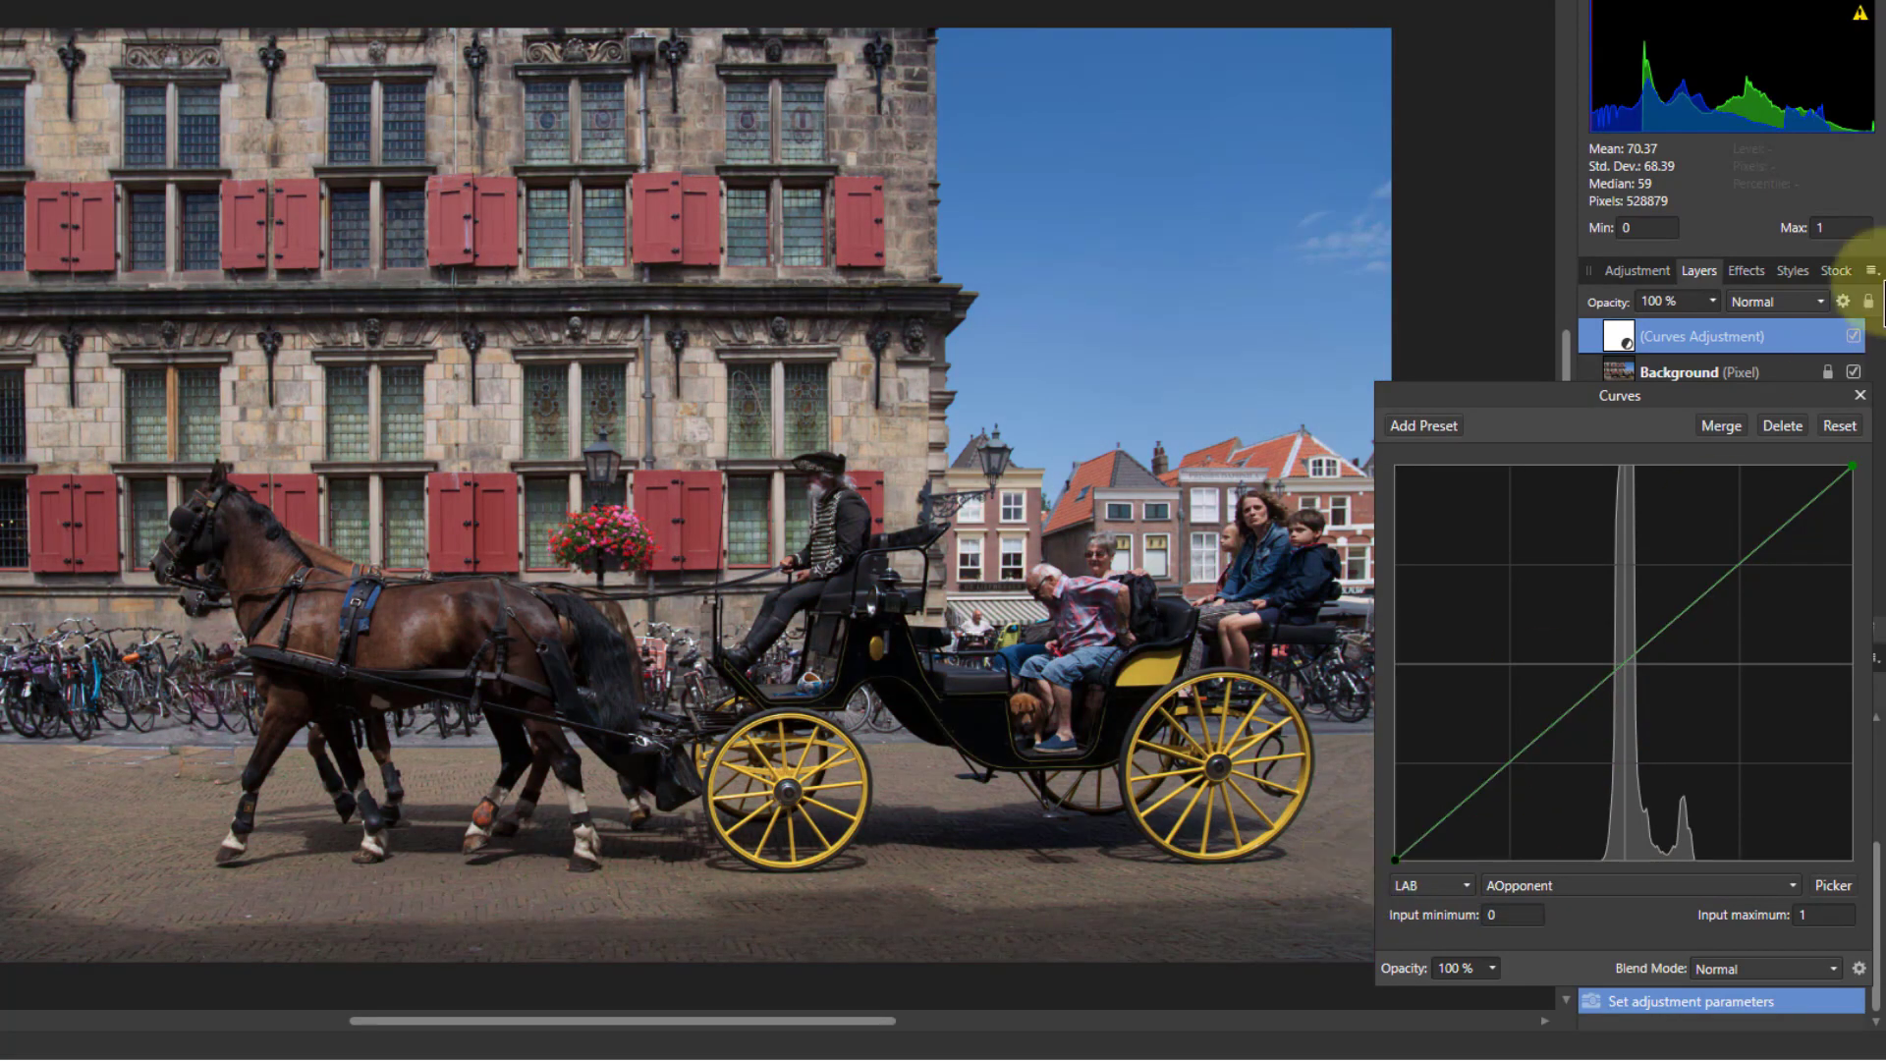
mouse_move(1849, 466)
mouse_down()
mouse_move(1738, 457)
mouse_move(1878, 451)
mouse_move(1875, 656)
mouse_move(1852, 464)
mouse_up()
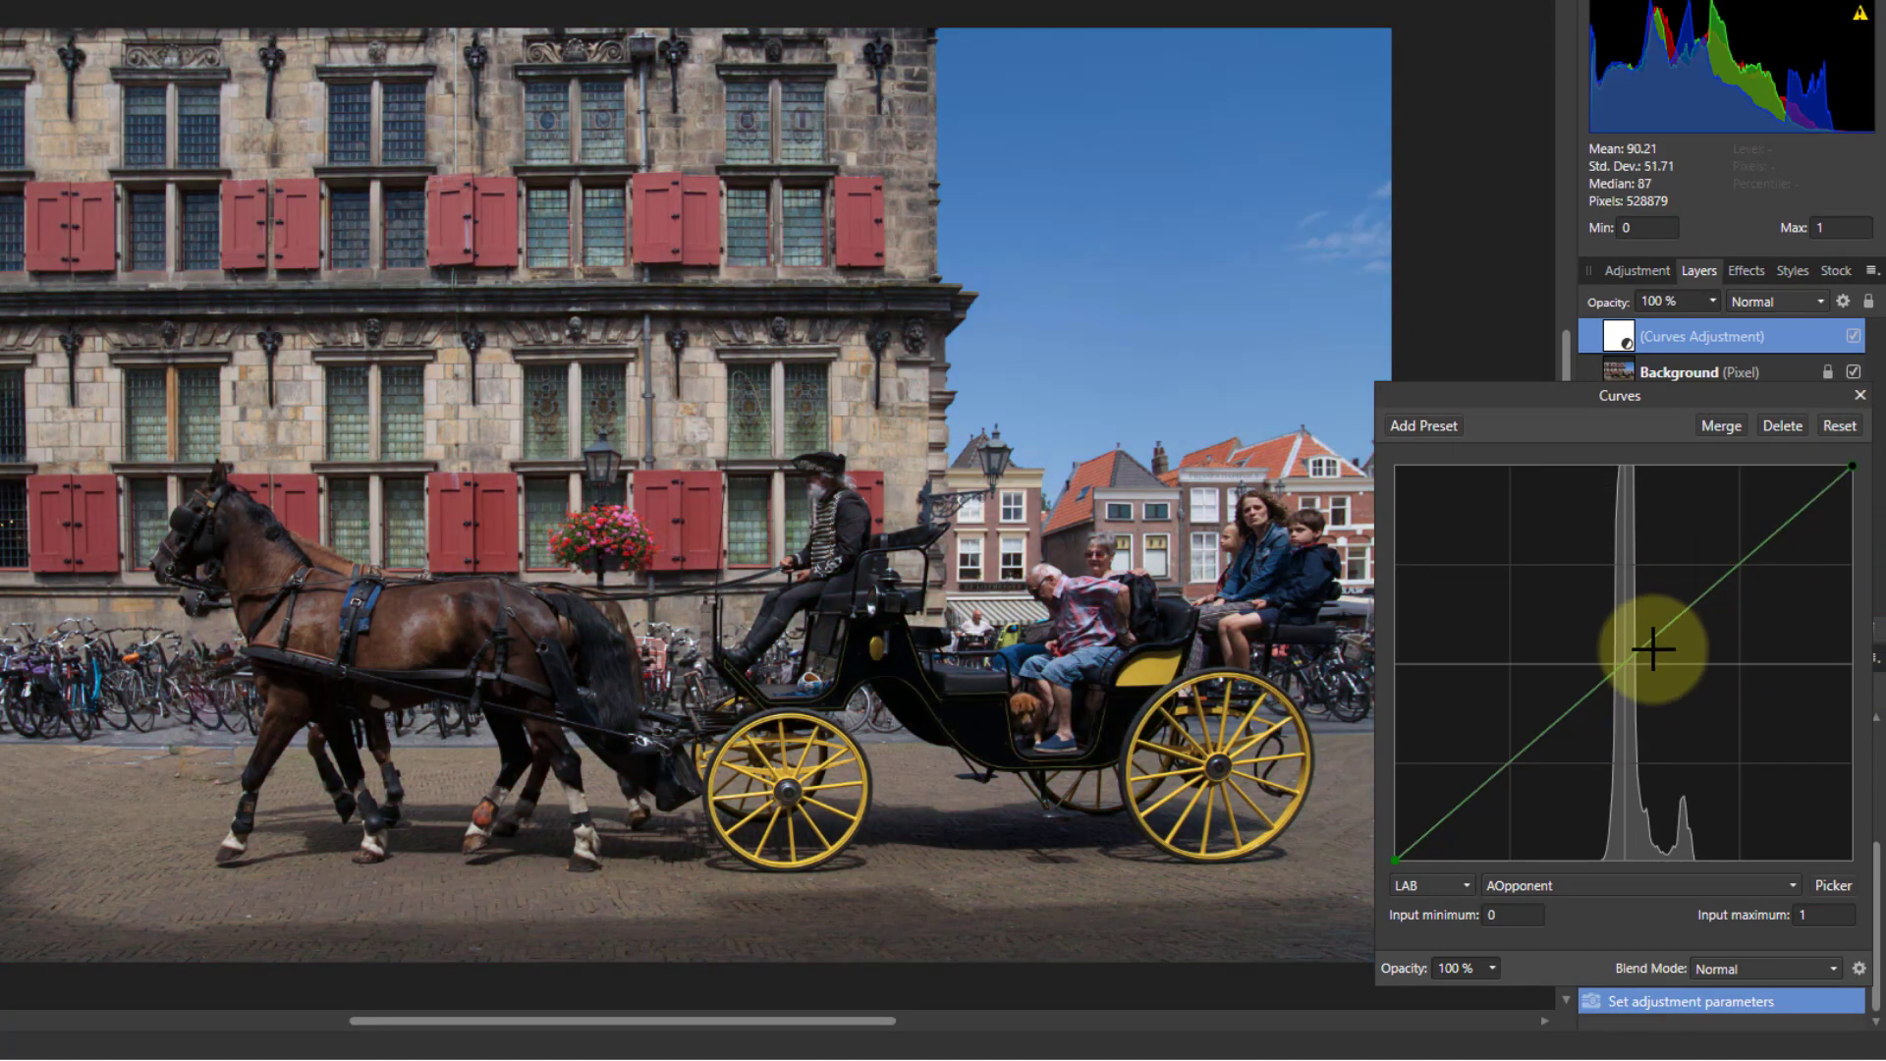
mouse_move(1621, 662)
mouse_down()
mouse_move(1601, 621)
mouse_move(1660, 688)
mouse_move(1651, 664)
mouse_move(1639, 686)
mouse_move(1649, 663)
mouse_up()
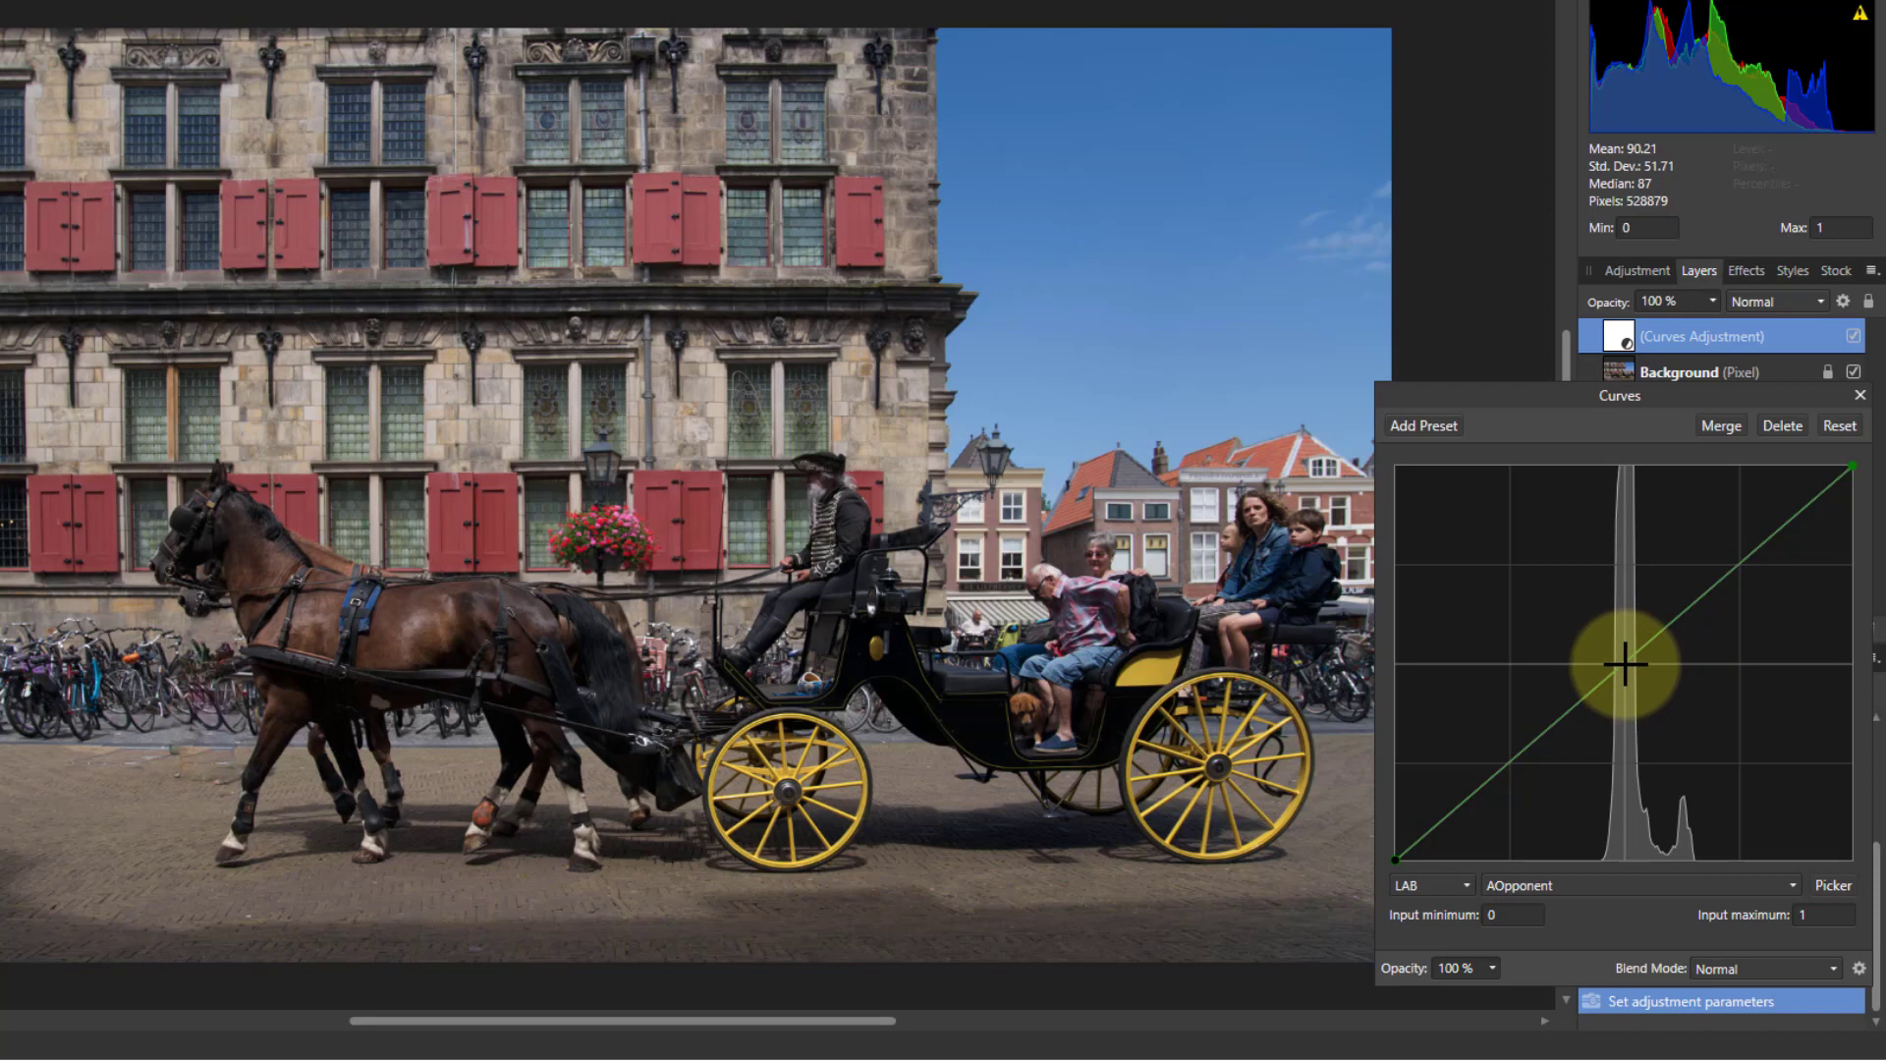
click(1626, 665)
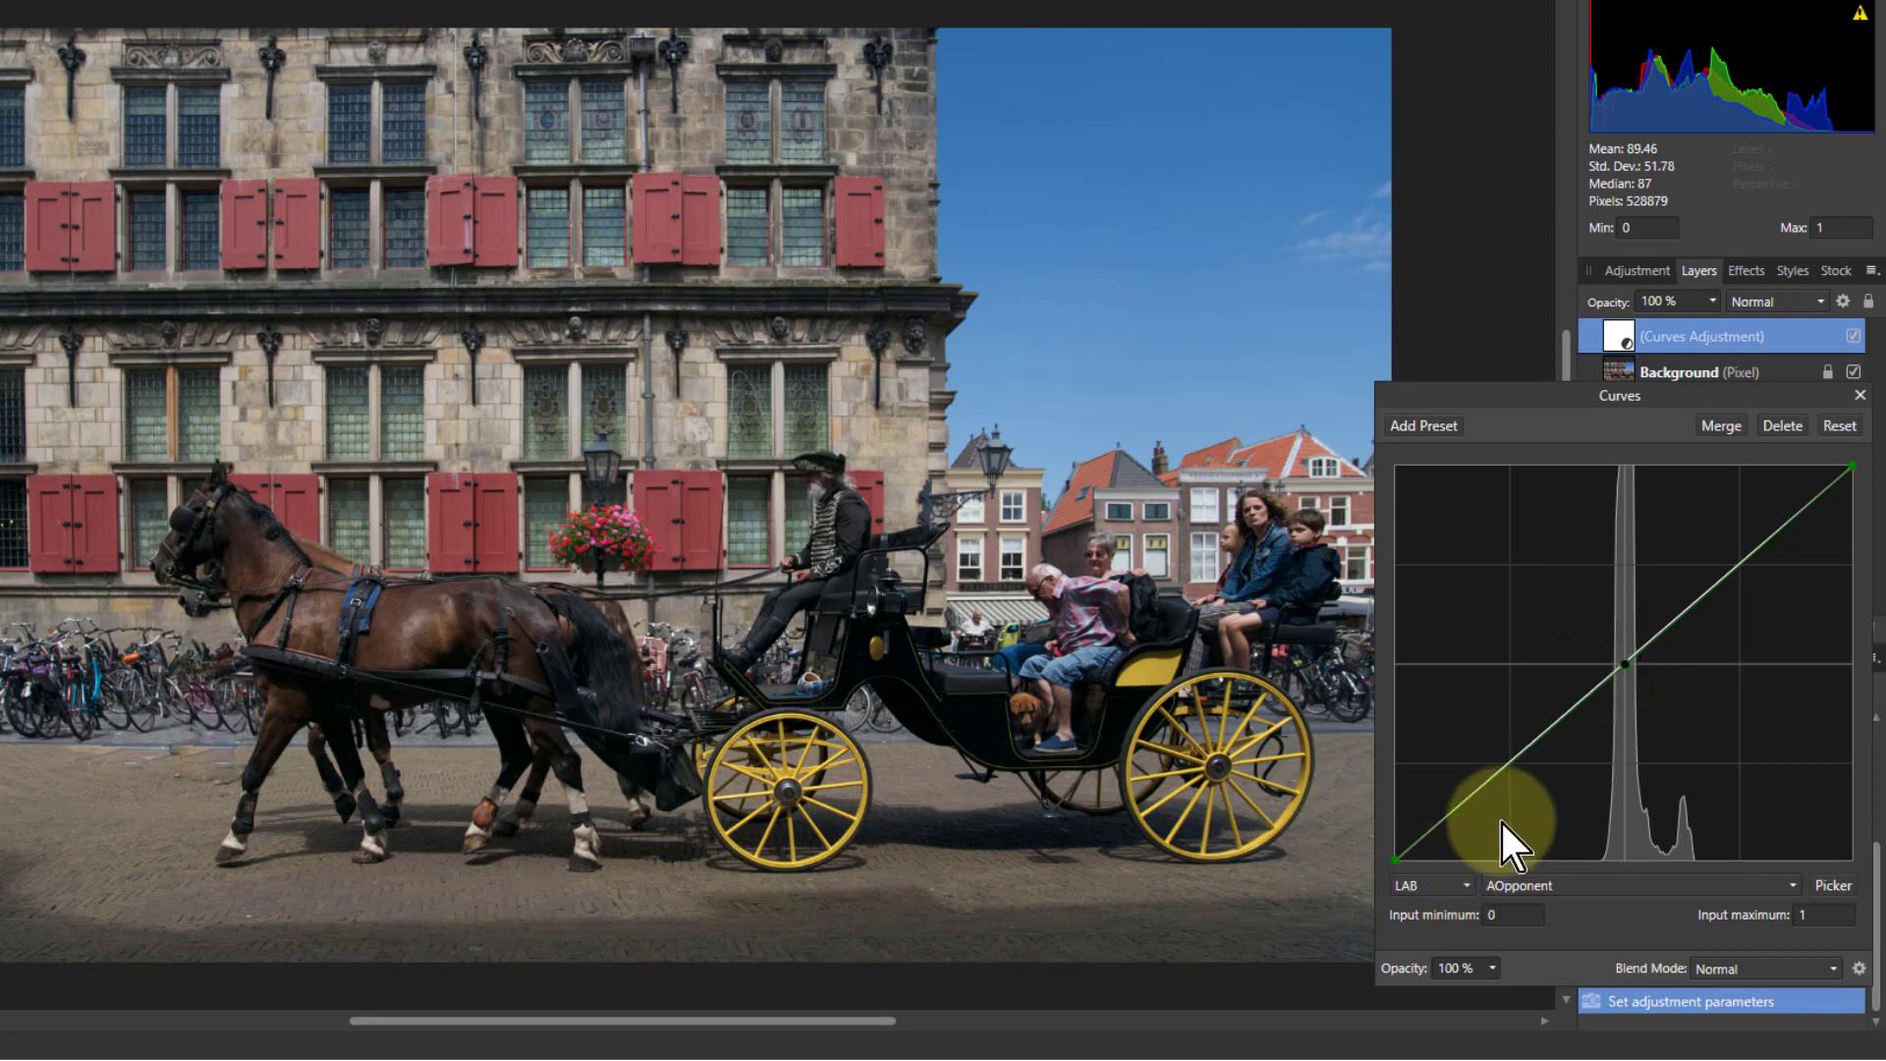
- Shape the AOpponent curve into a steep S with its top end pulled inward, then hide it to compare
drag(1533, 790, 1502, 858)
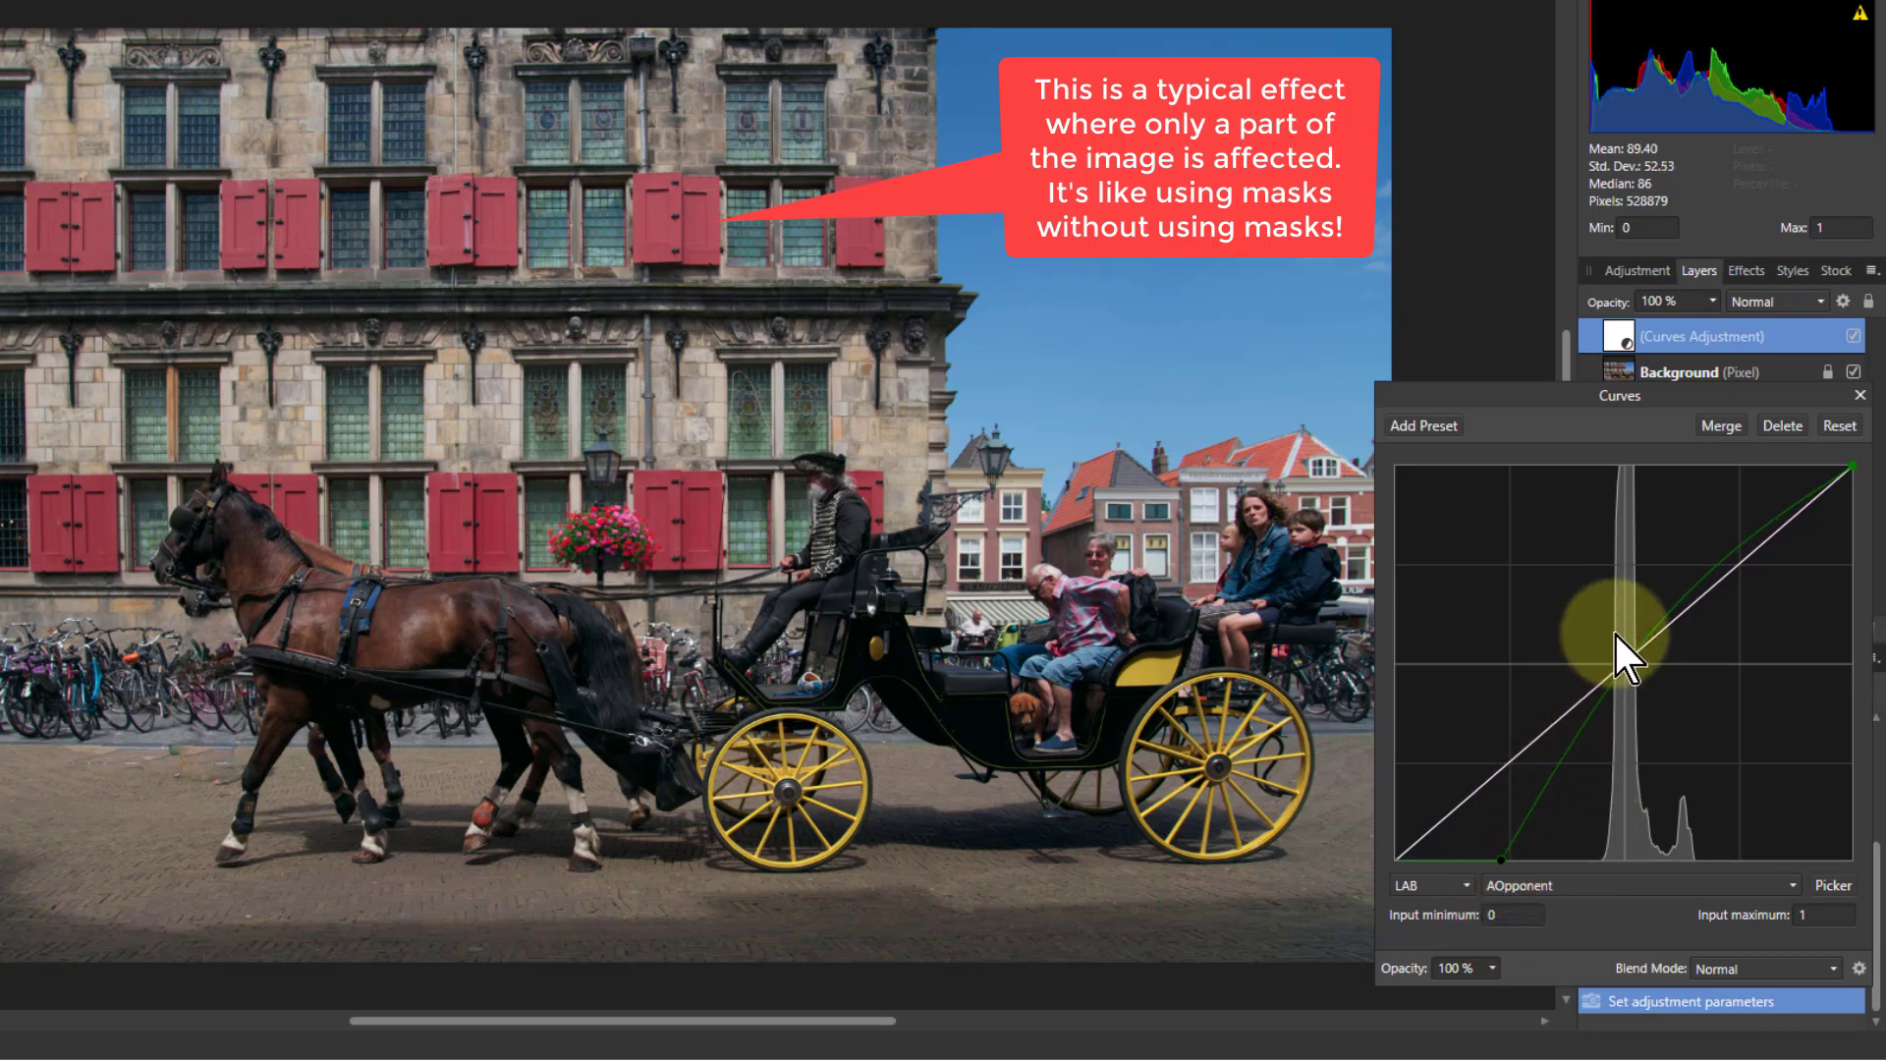
click(1847, 466)
drag(1843, 458, 1773, 448)
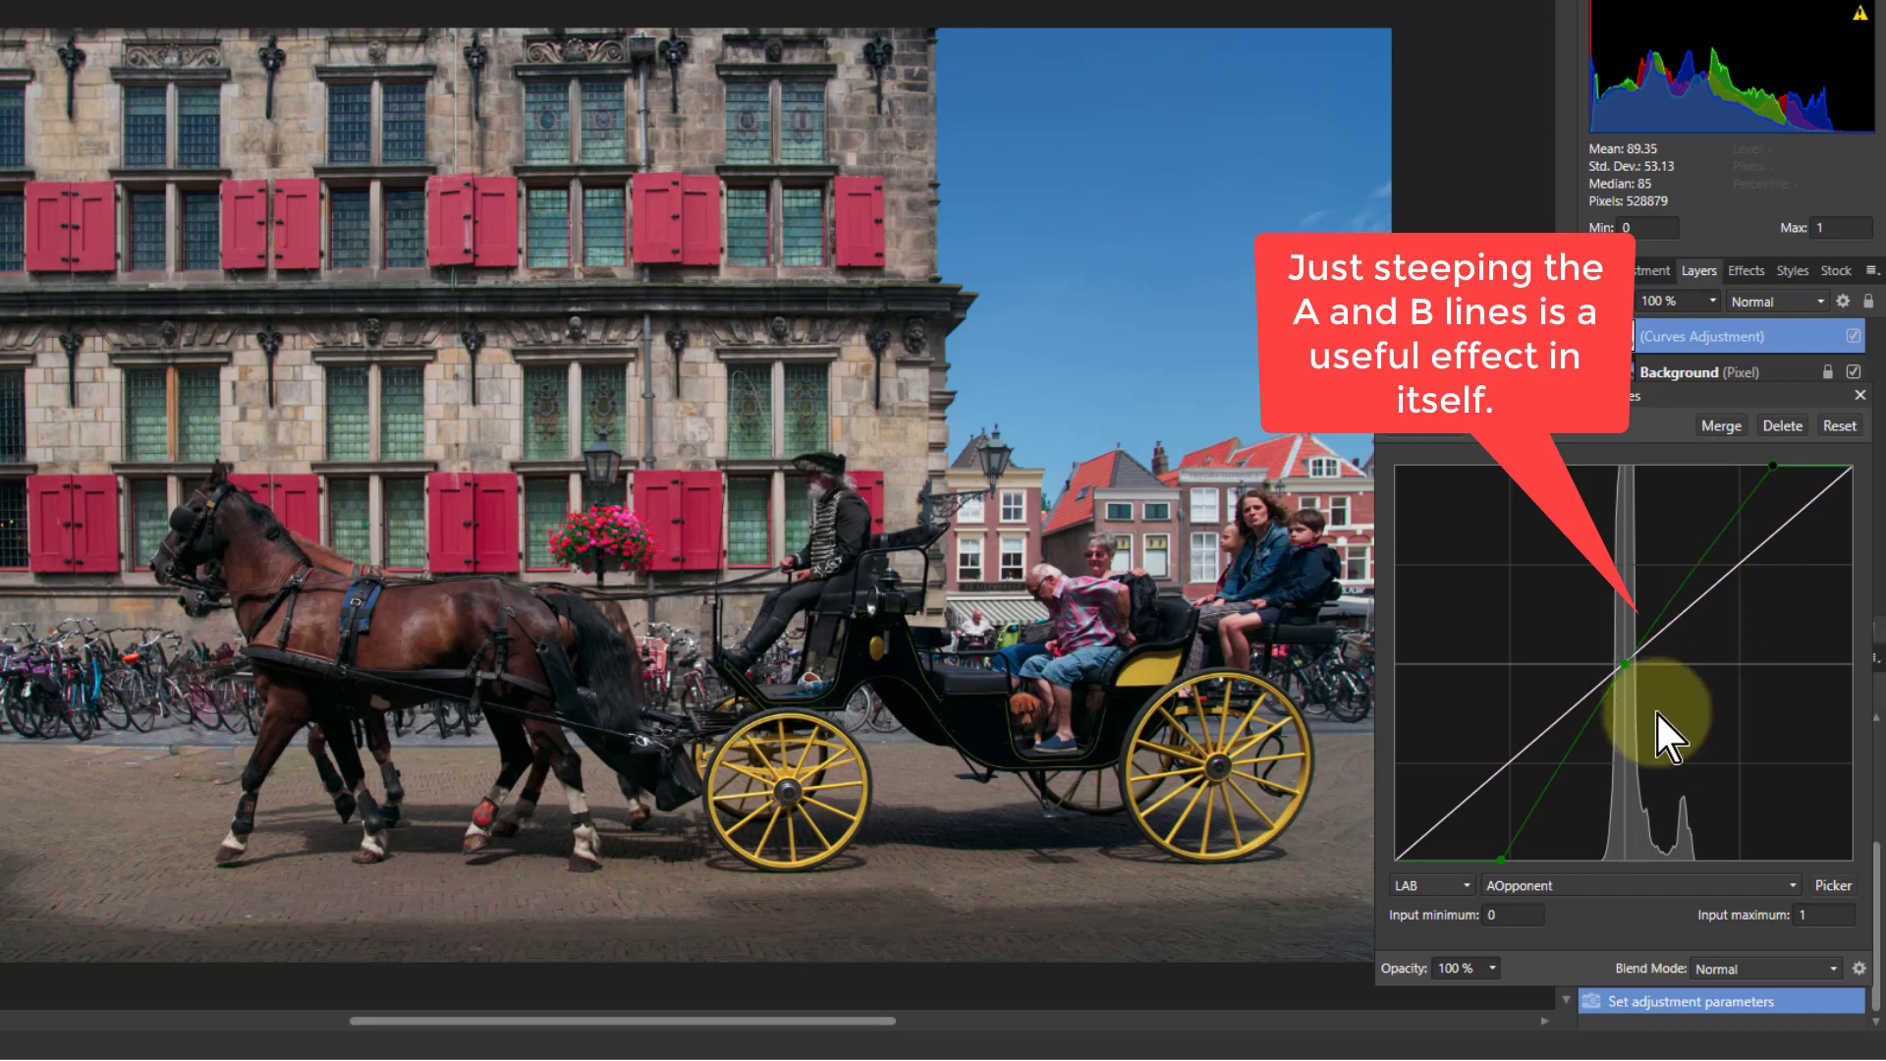
click(1566, 757)
drag(1566, 757, 1523, 799)
drag(1723, 535, 1735, 532)
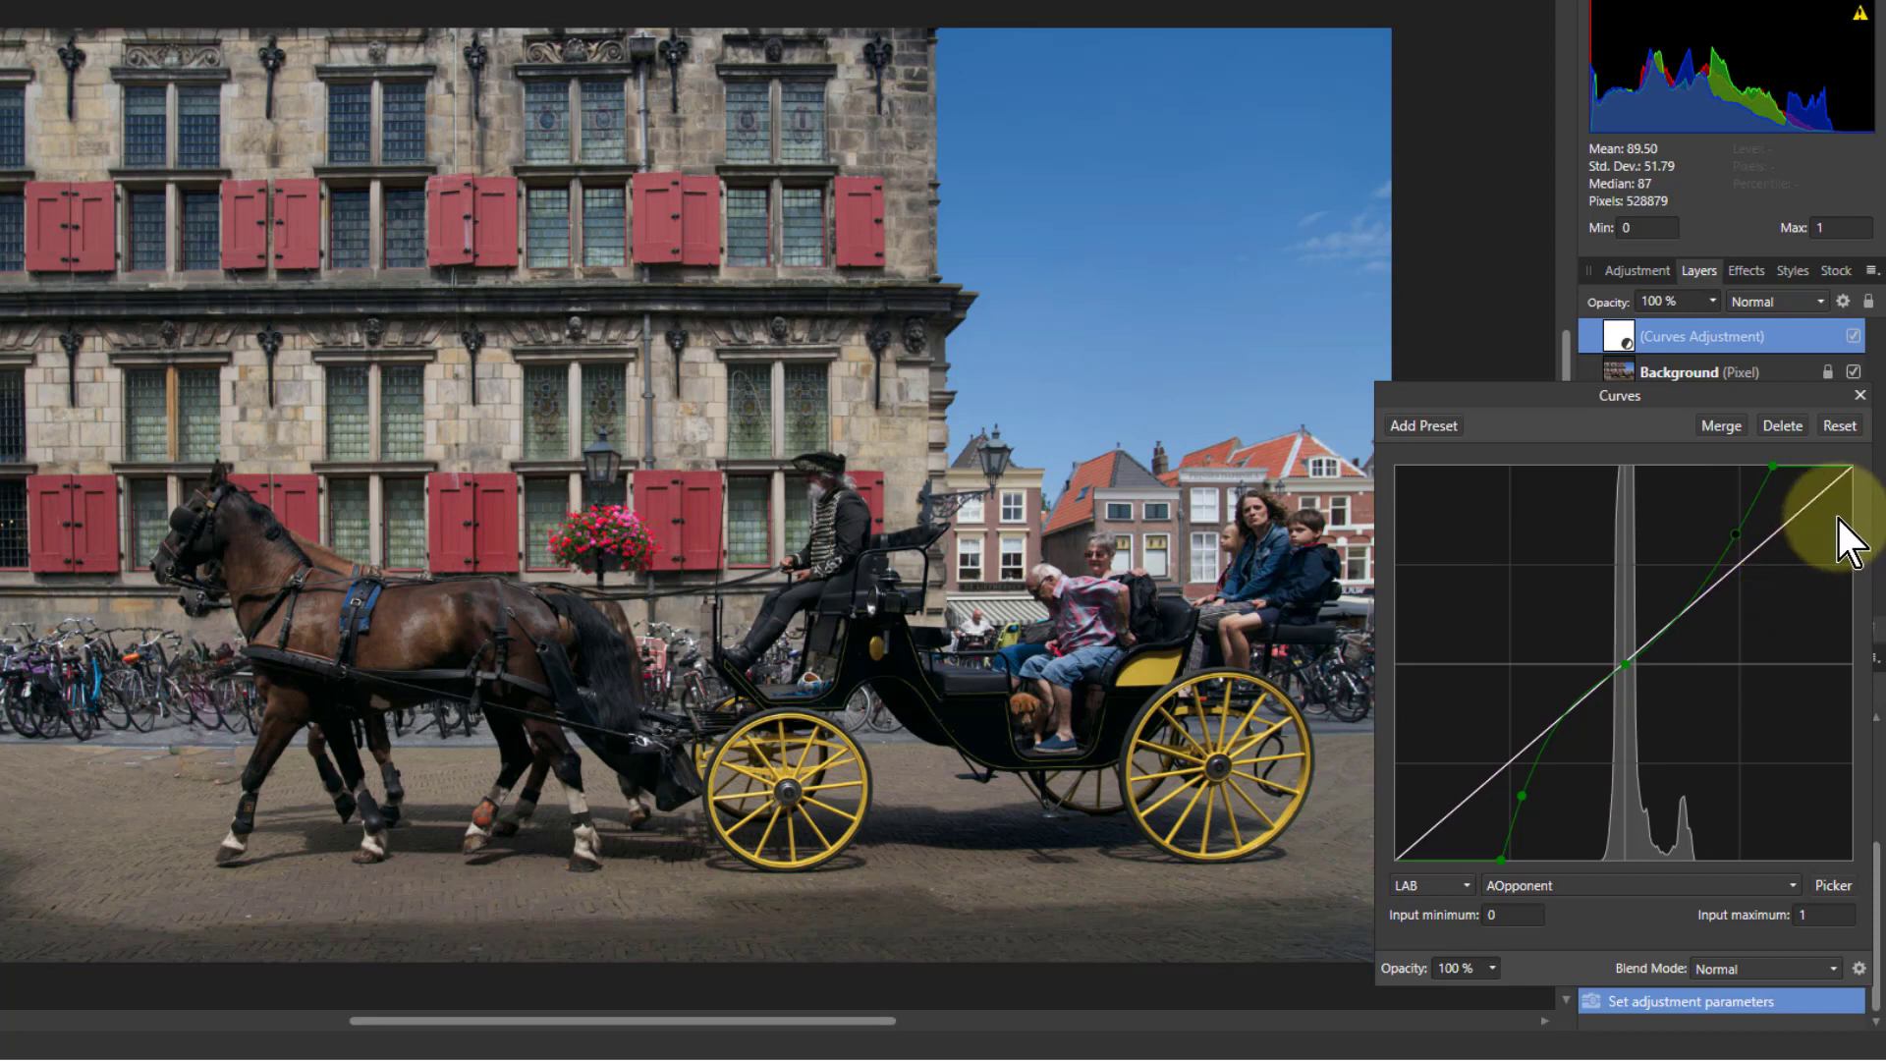
click(1855, 336)
- Toggle the Curves layer to compare, leave it visible, and reset the AOpponent curve to a straight line
click(1855, 336)
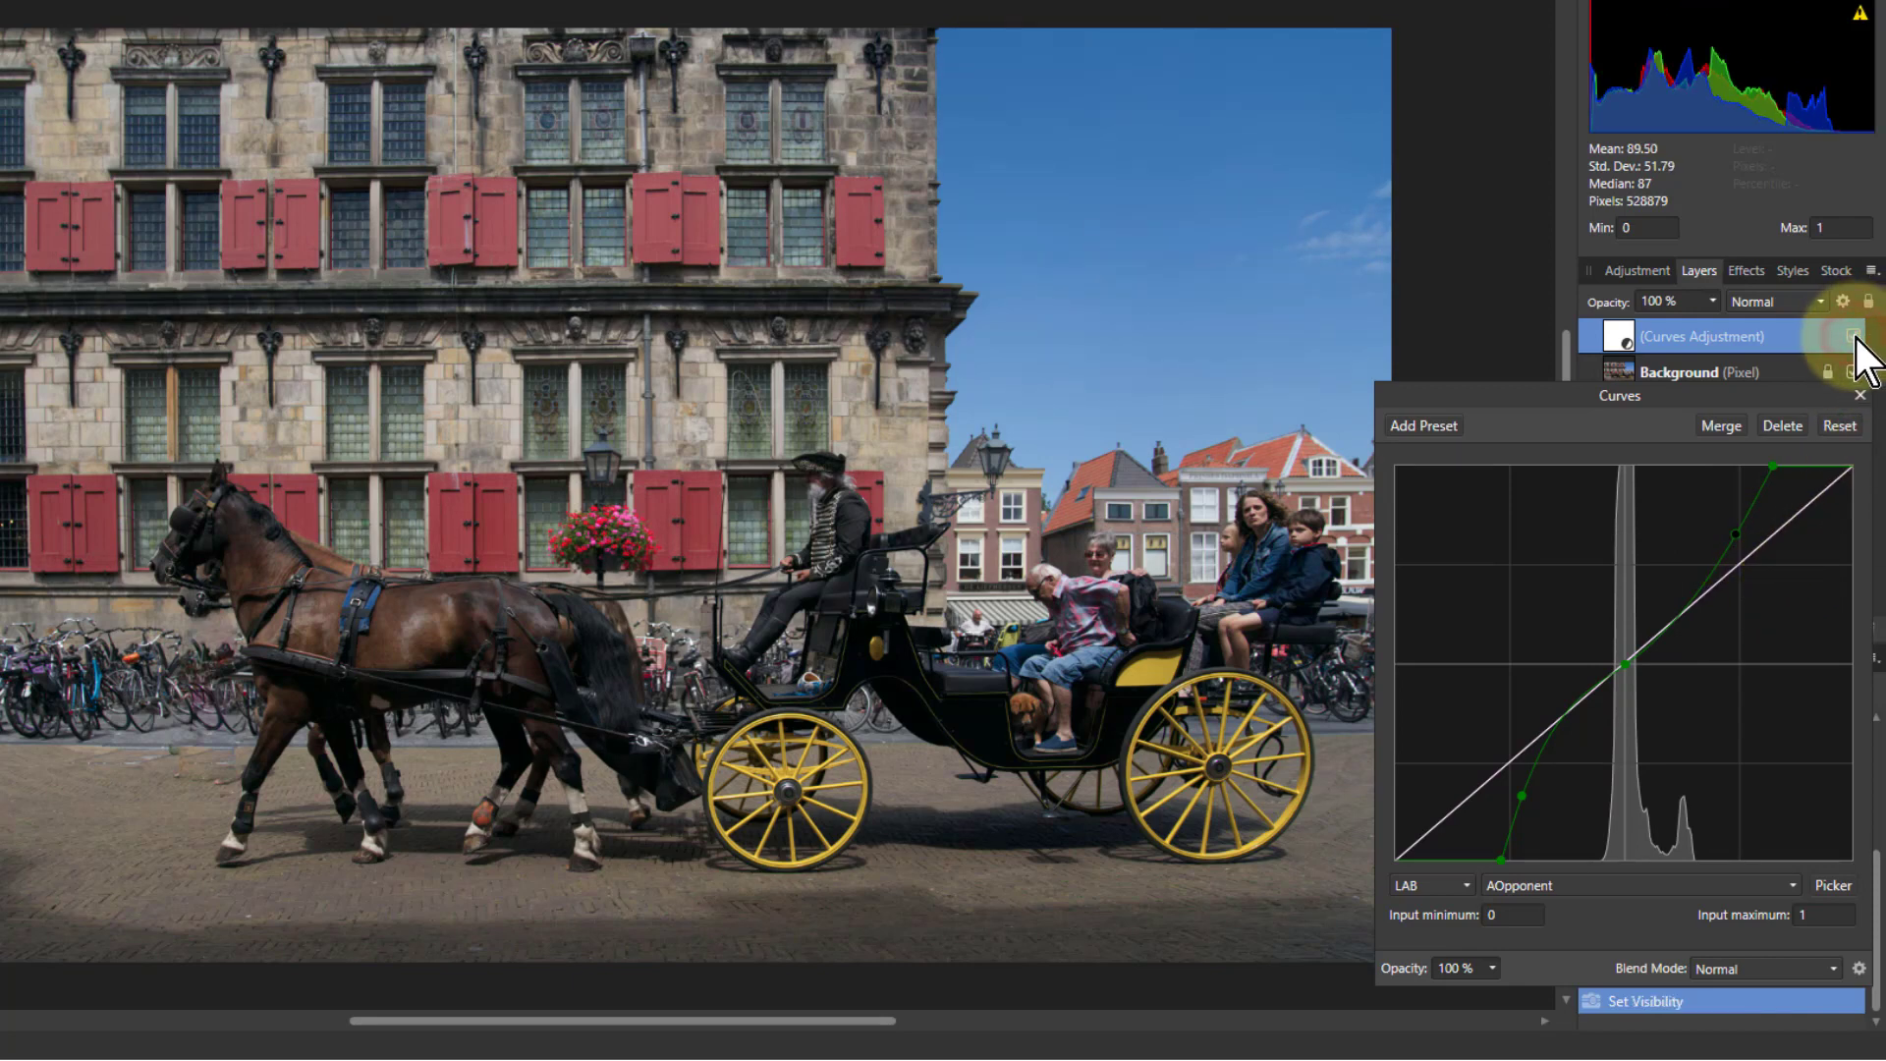
click(1855, 336)
click(1855, 336)
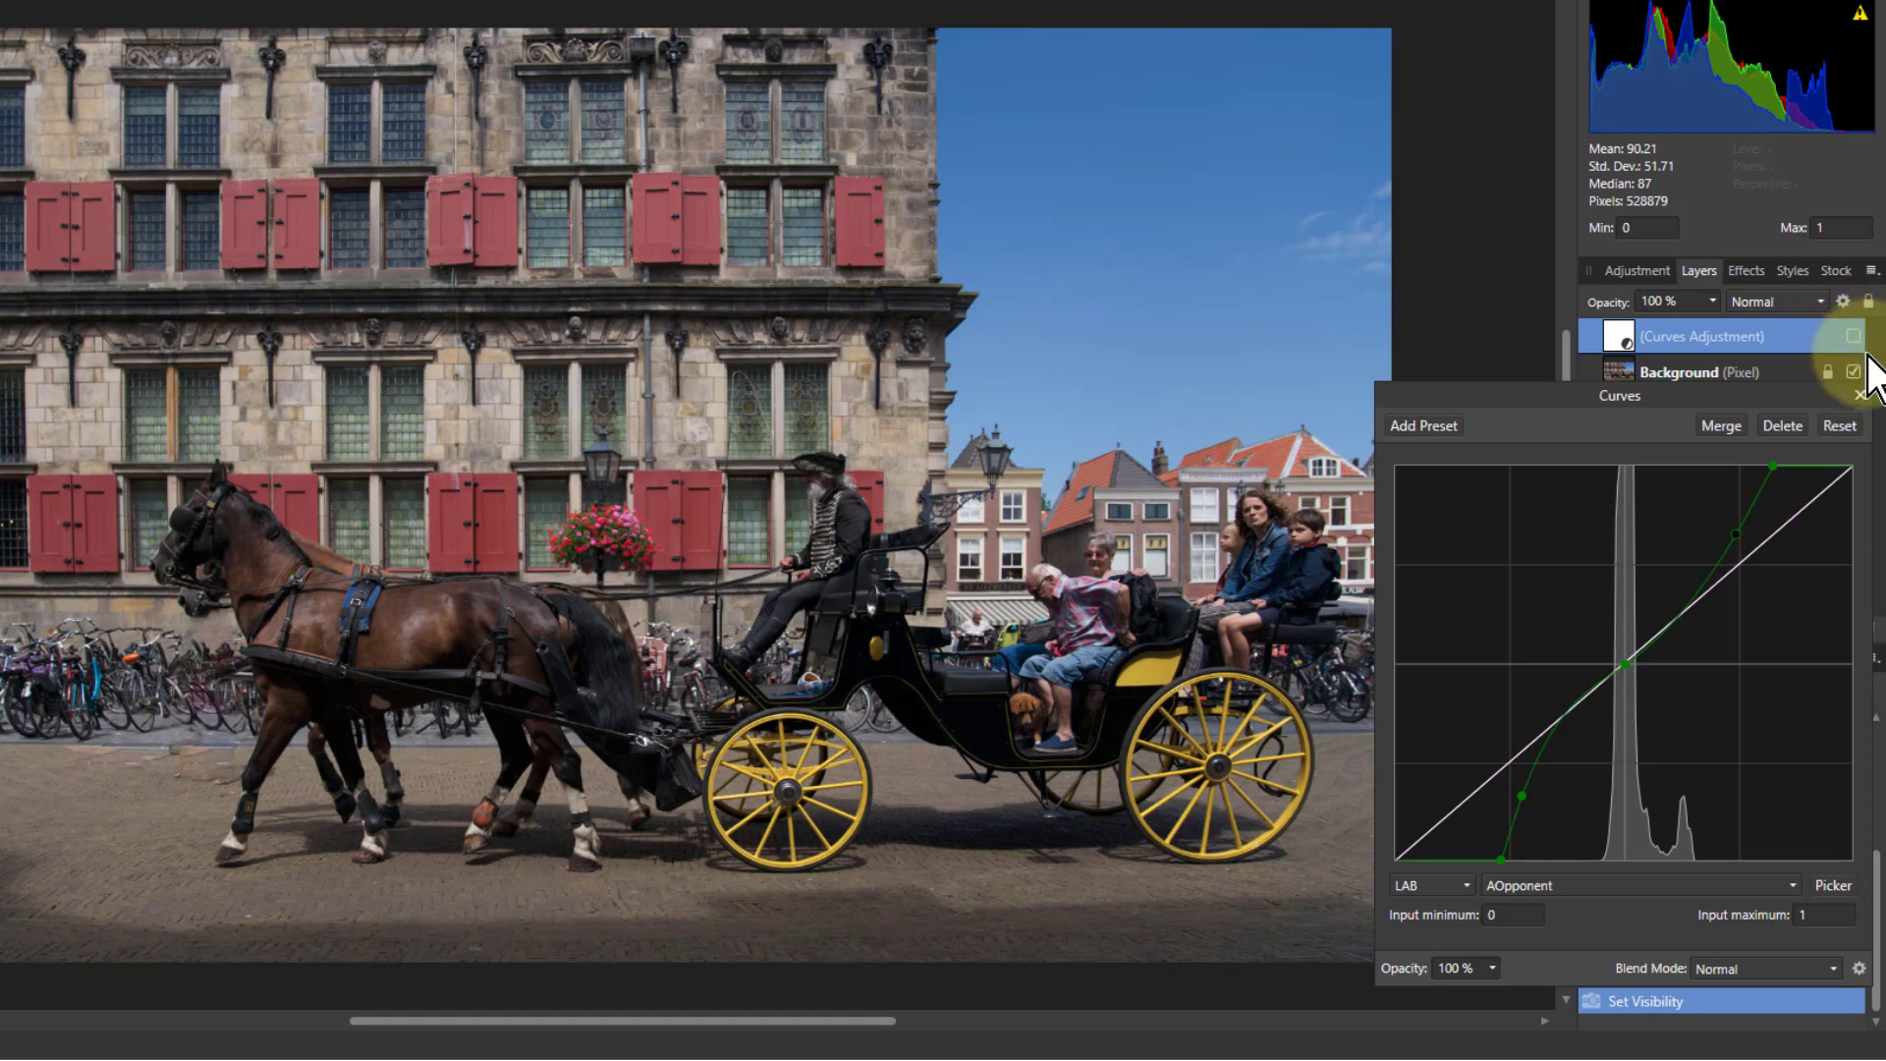
drag(1740, 532, 1742, 534)
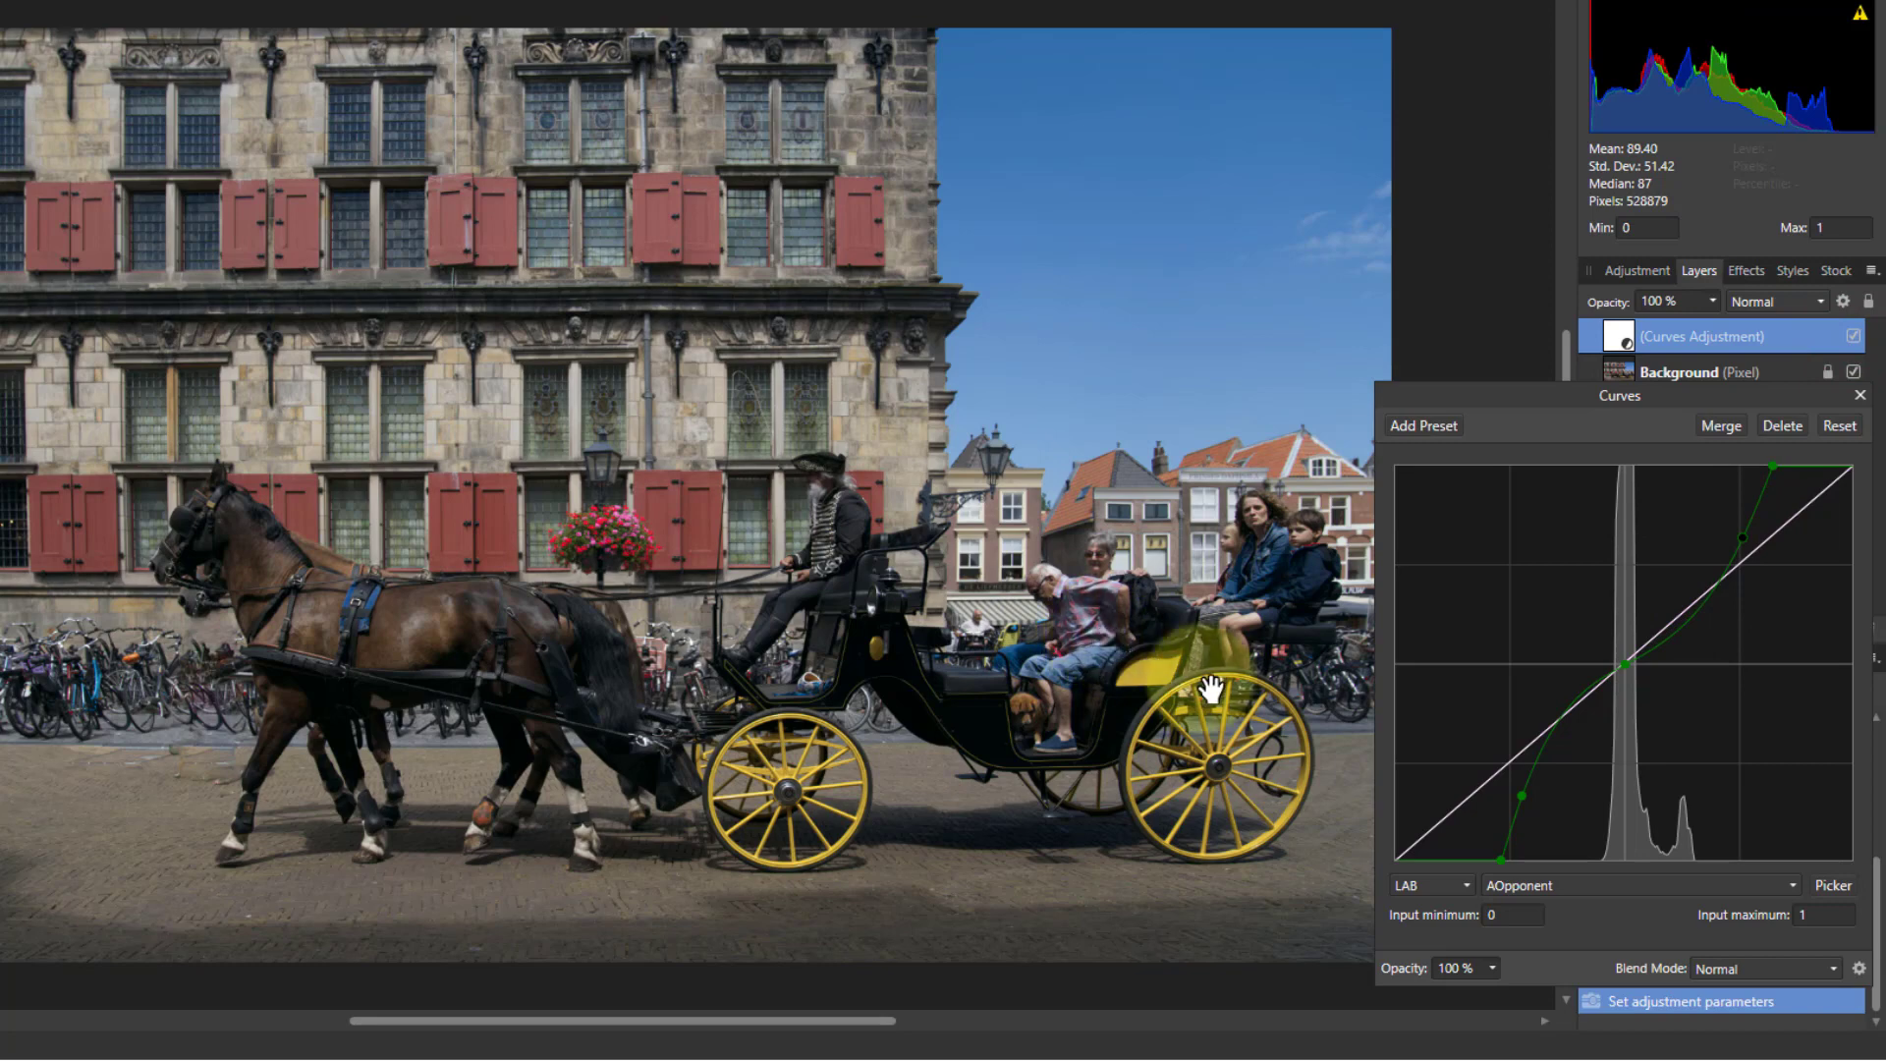
click(1839, 426)
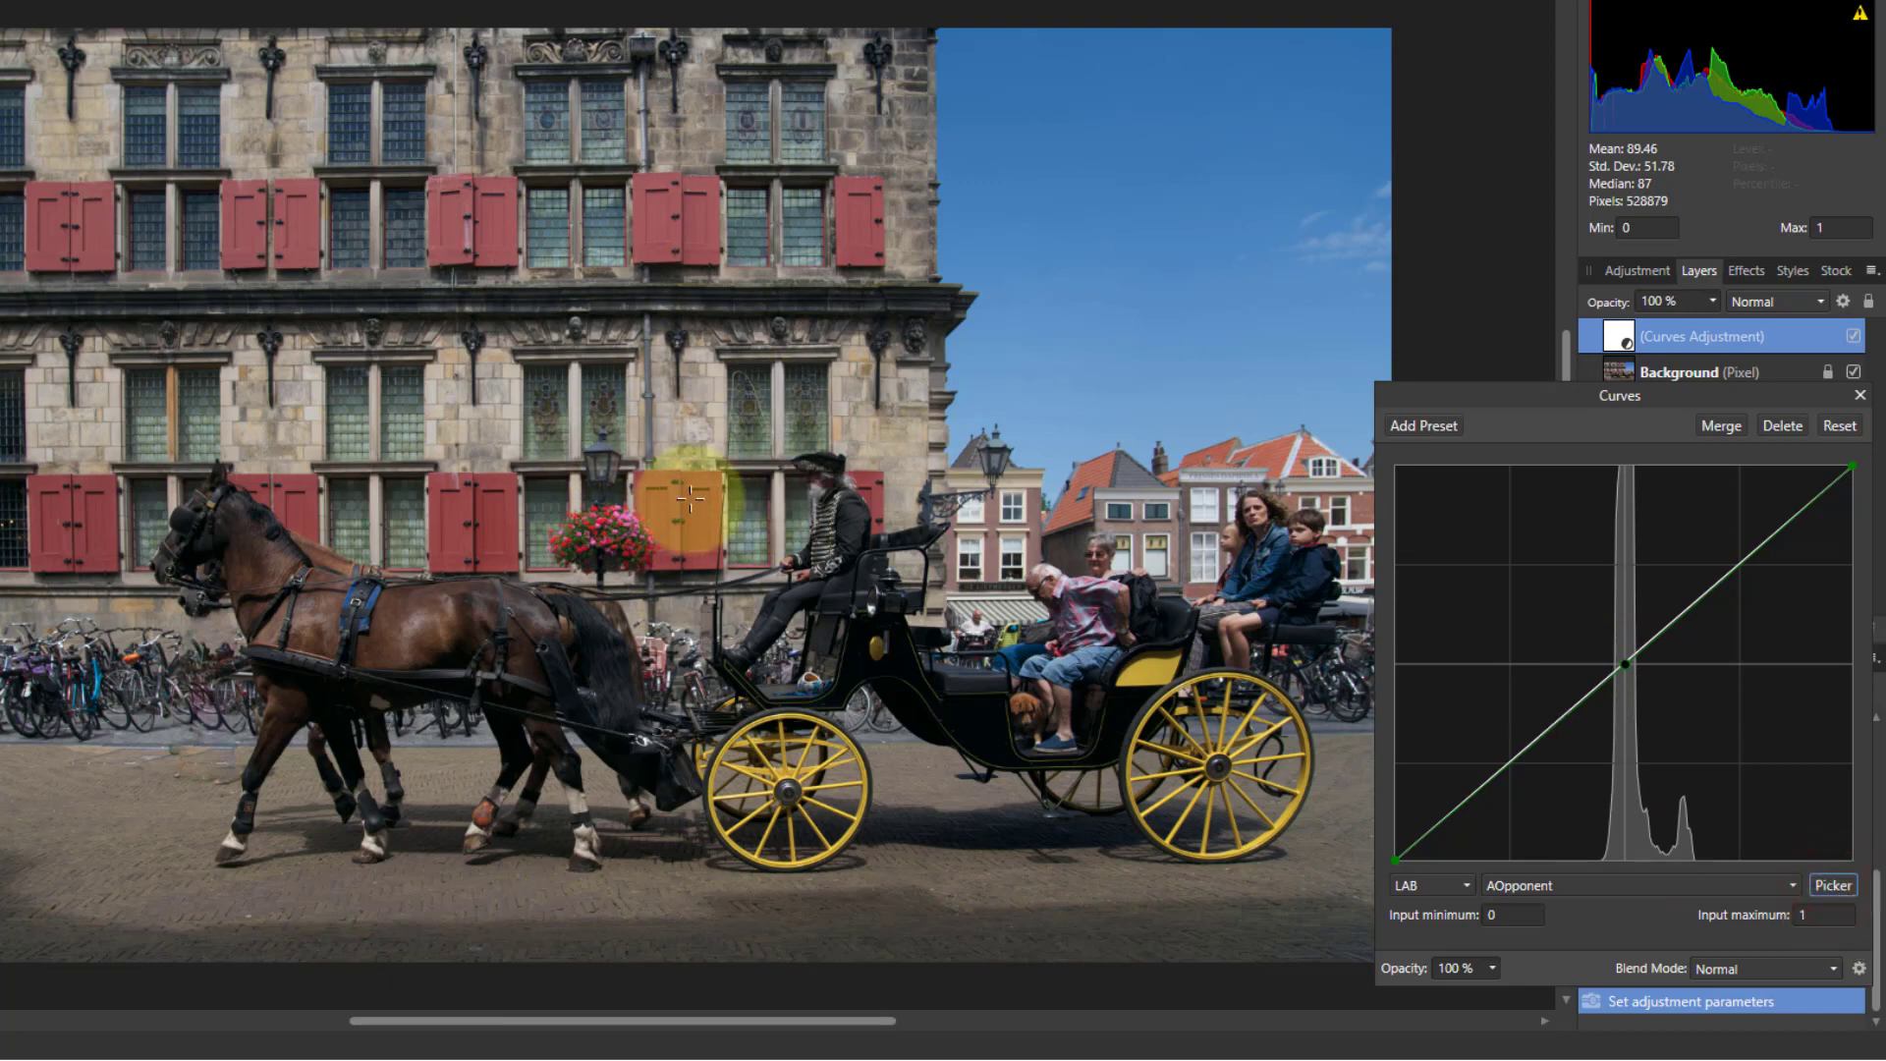
- Add a picker point from the photo and pull both AOpponent endpoints inward to steepen the curve
drag(716, 507, 709, 428)
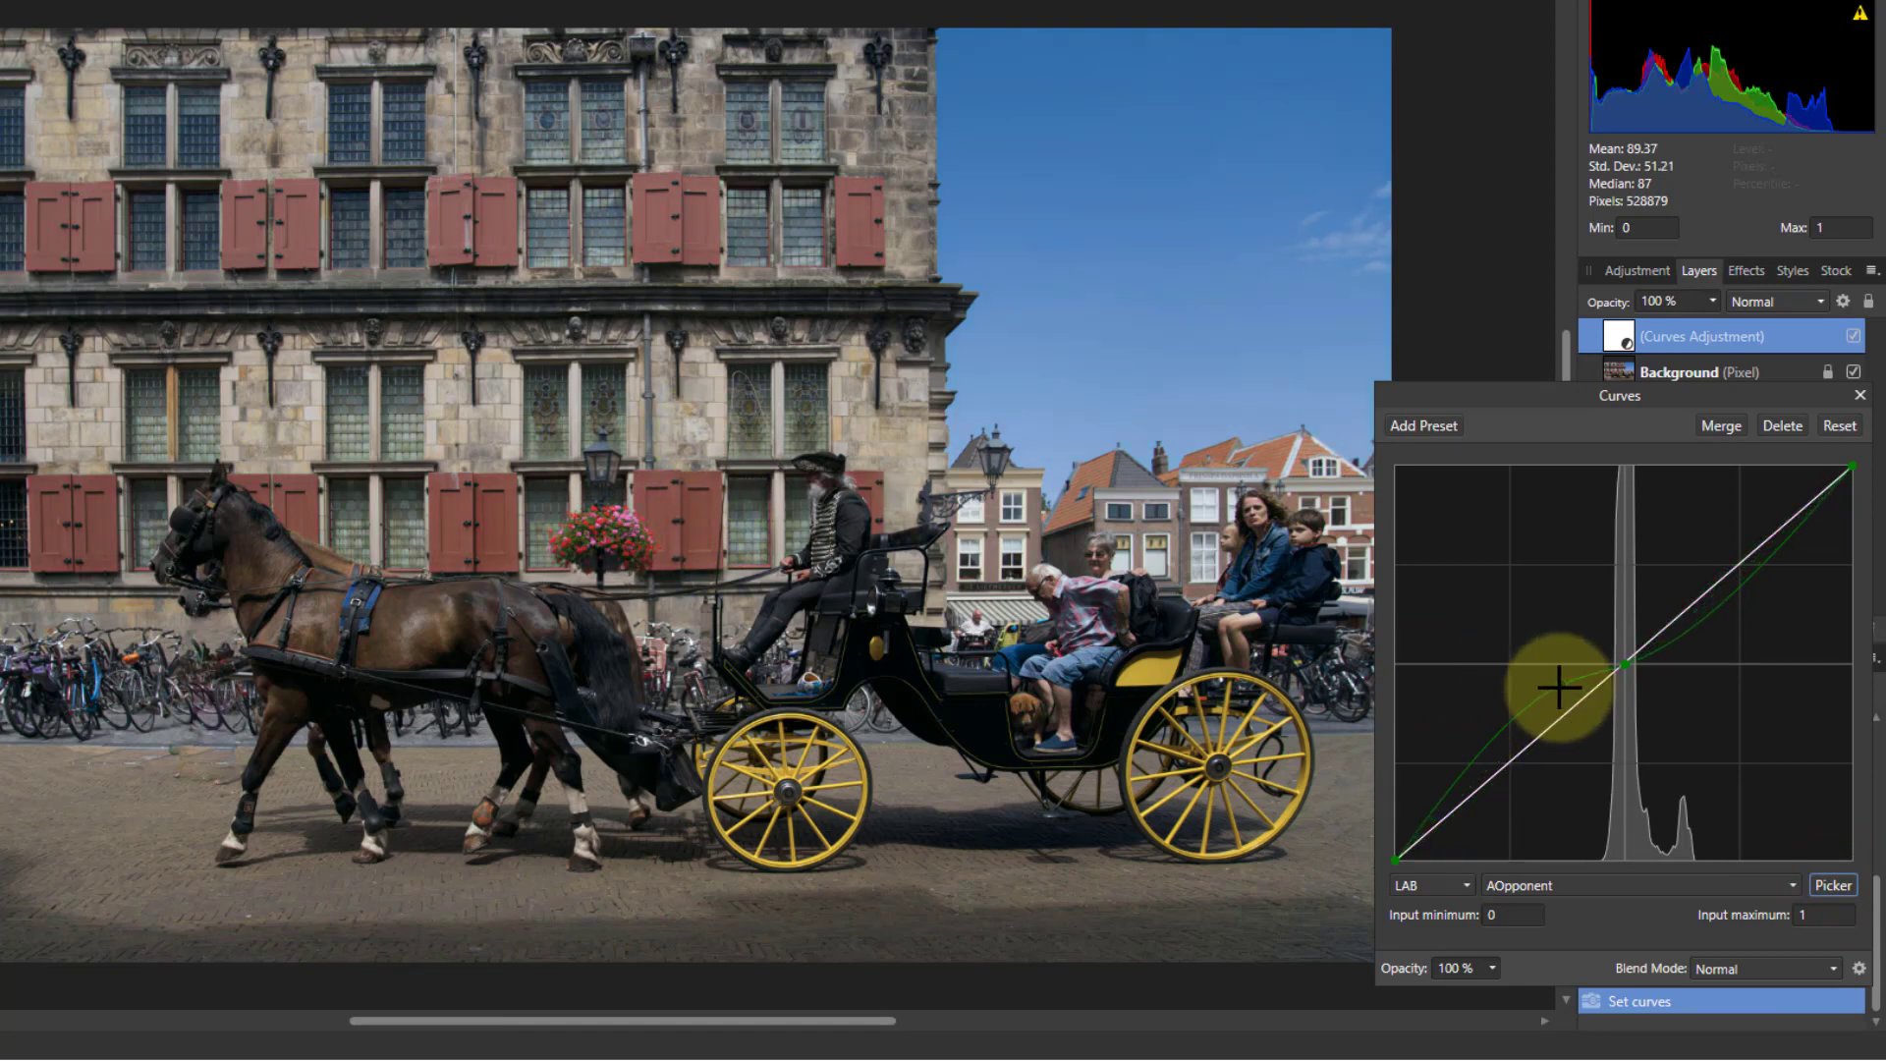
drag(1565, 692, 1571, 727)
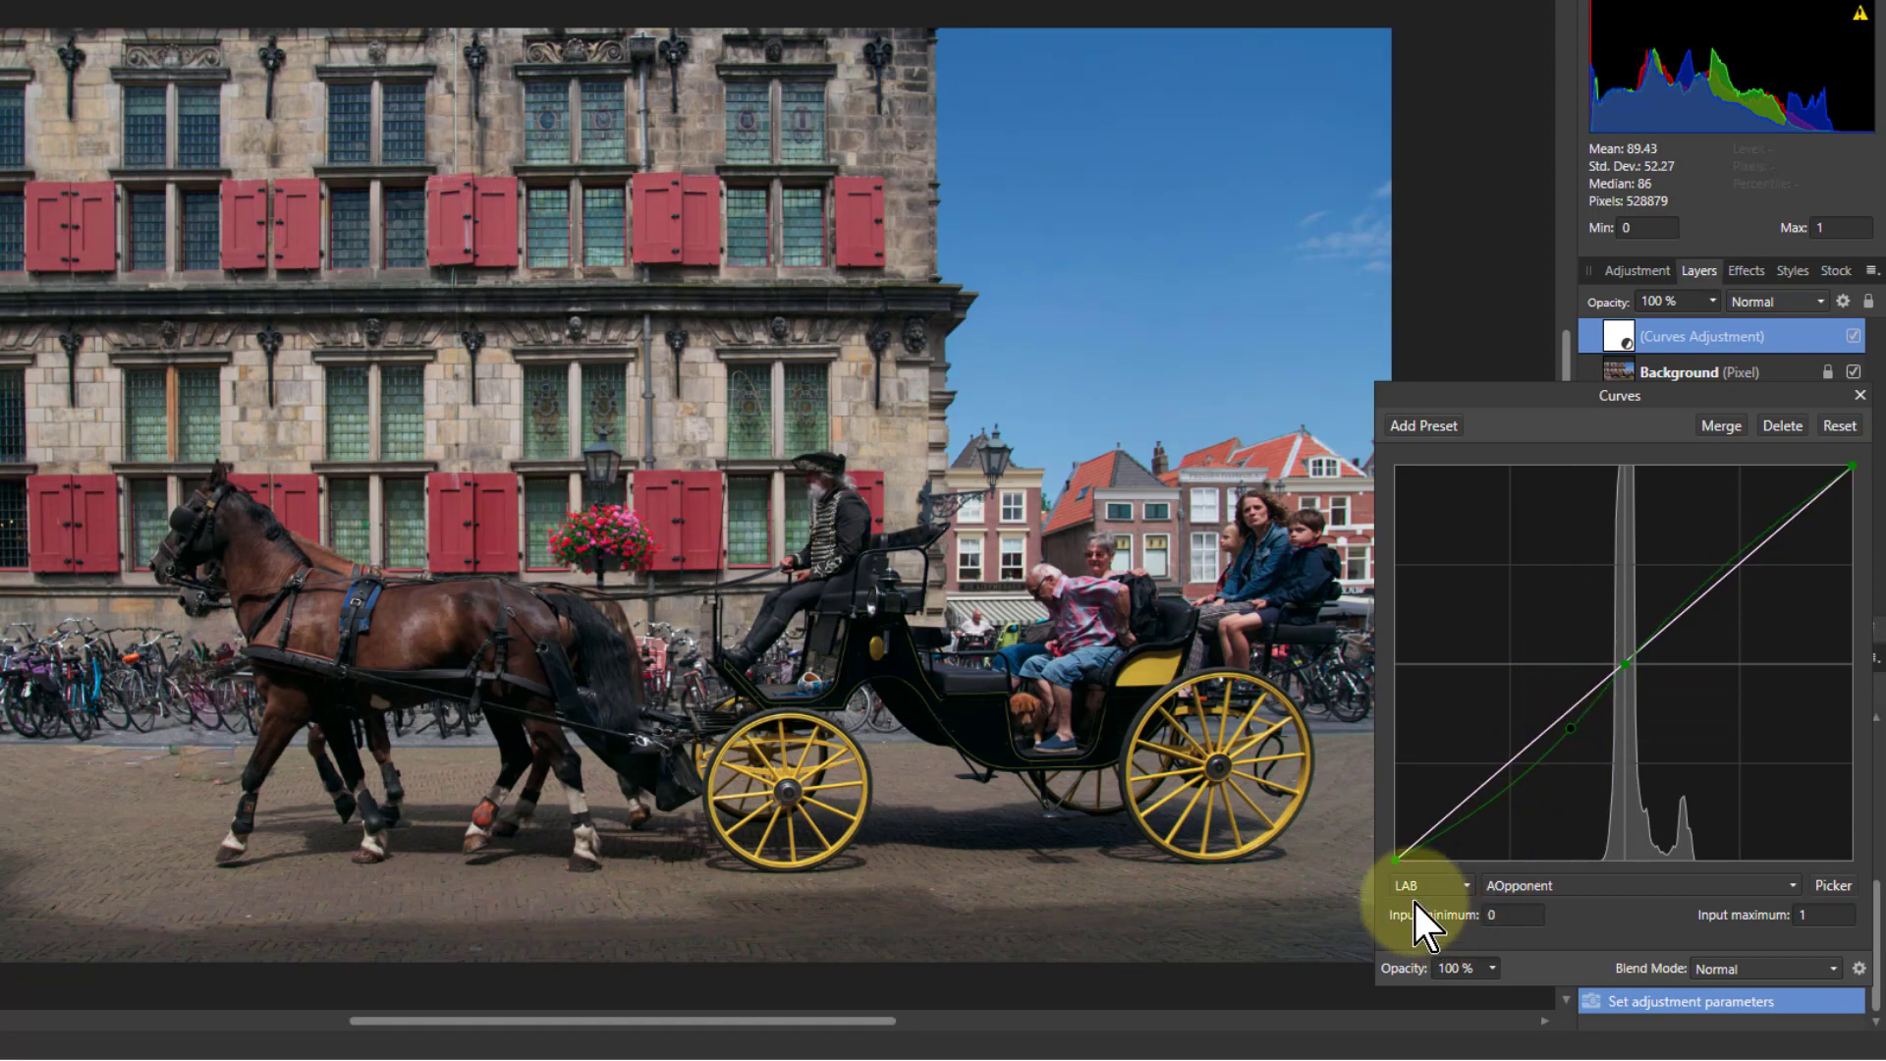
drag(1393, 859, 1466, 867)
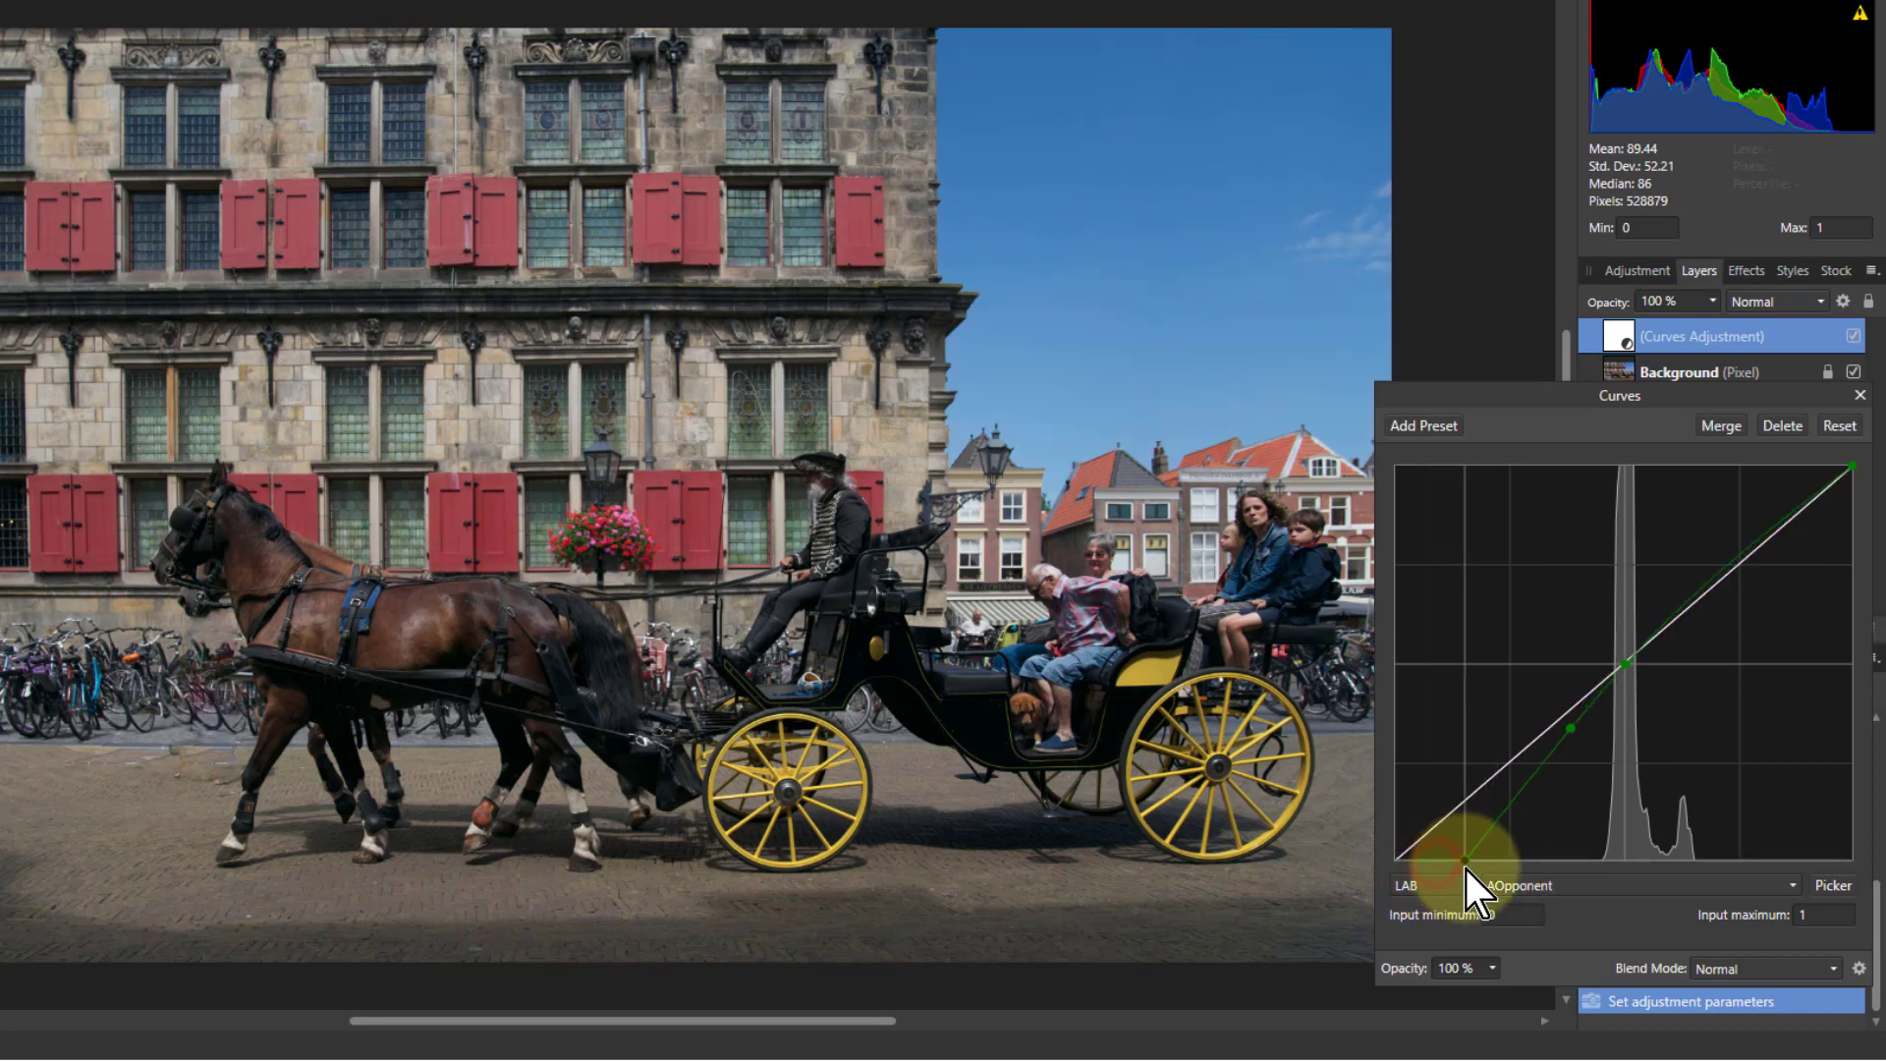
drag(1853, 467, 1786, 466)
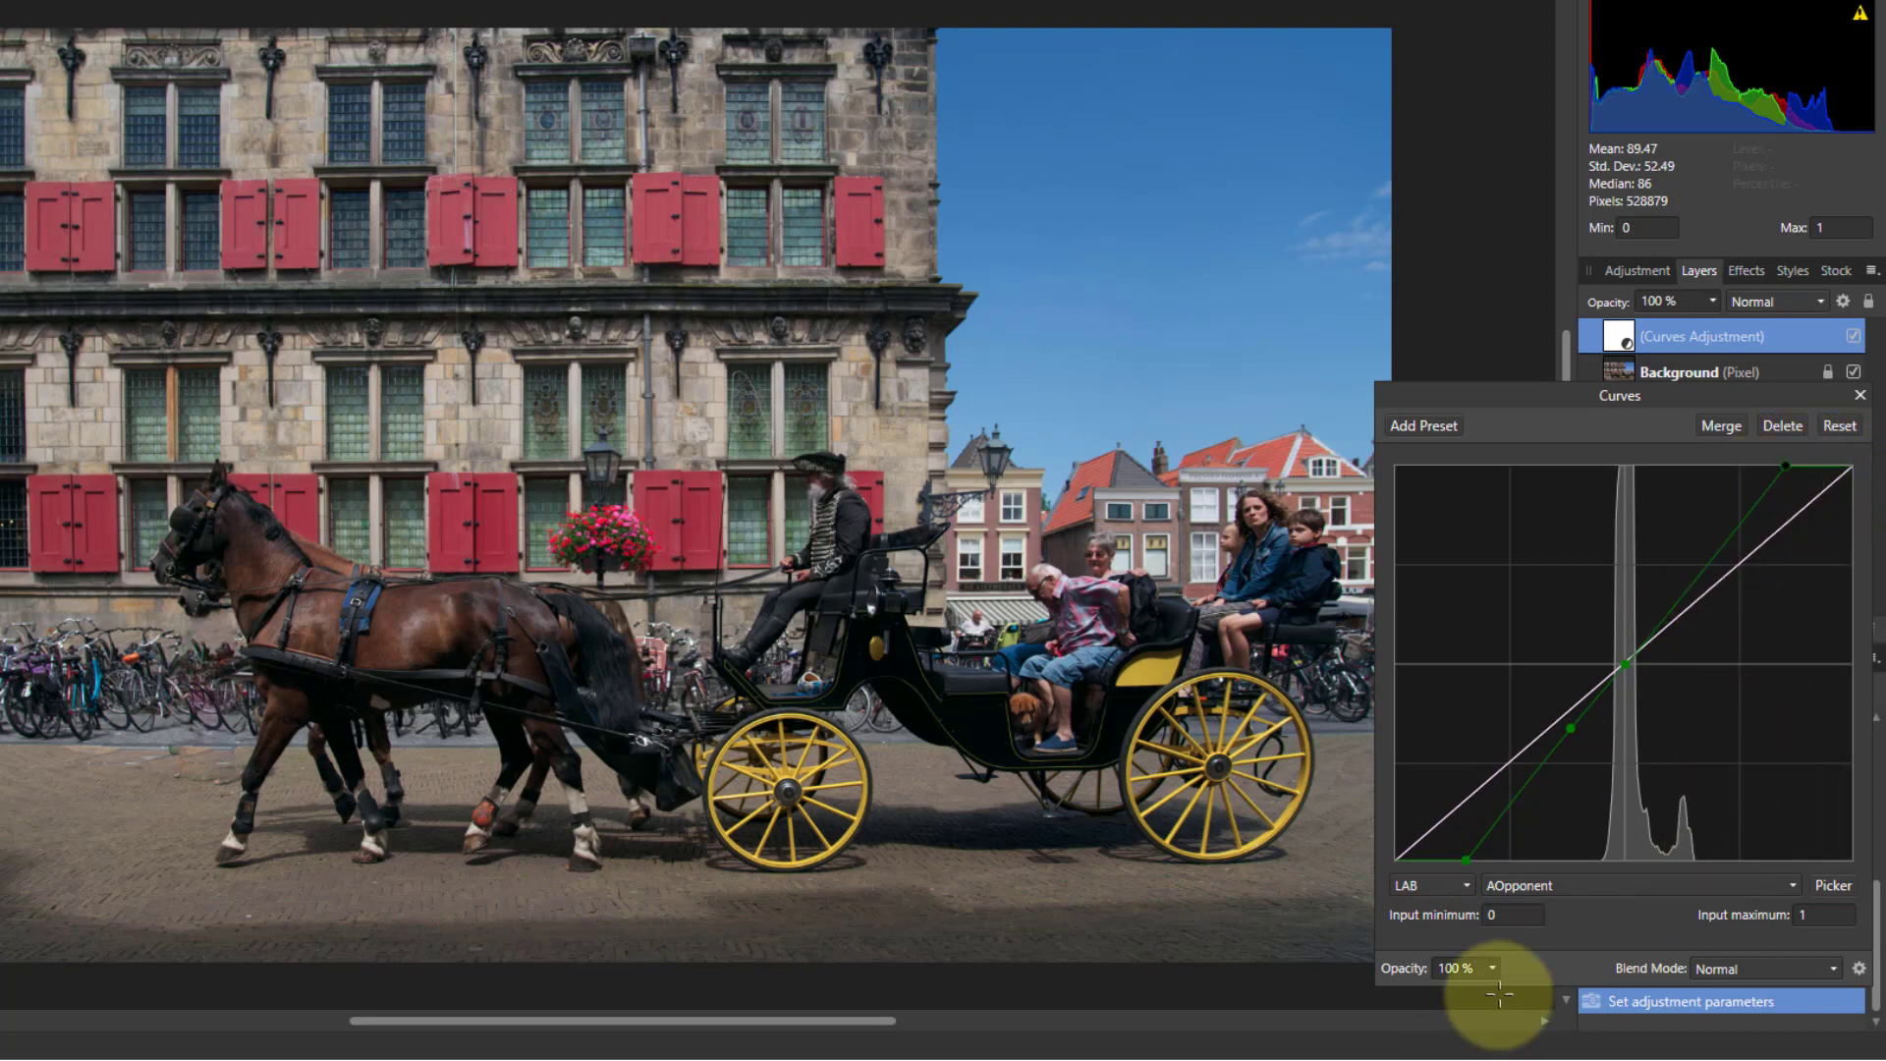
- Switch to BOpponent, test raising its left endpoint, restore it, and add a centre point
click(1649, 885)
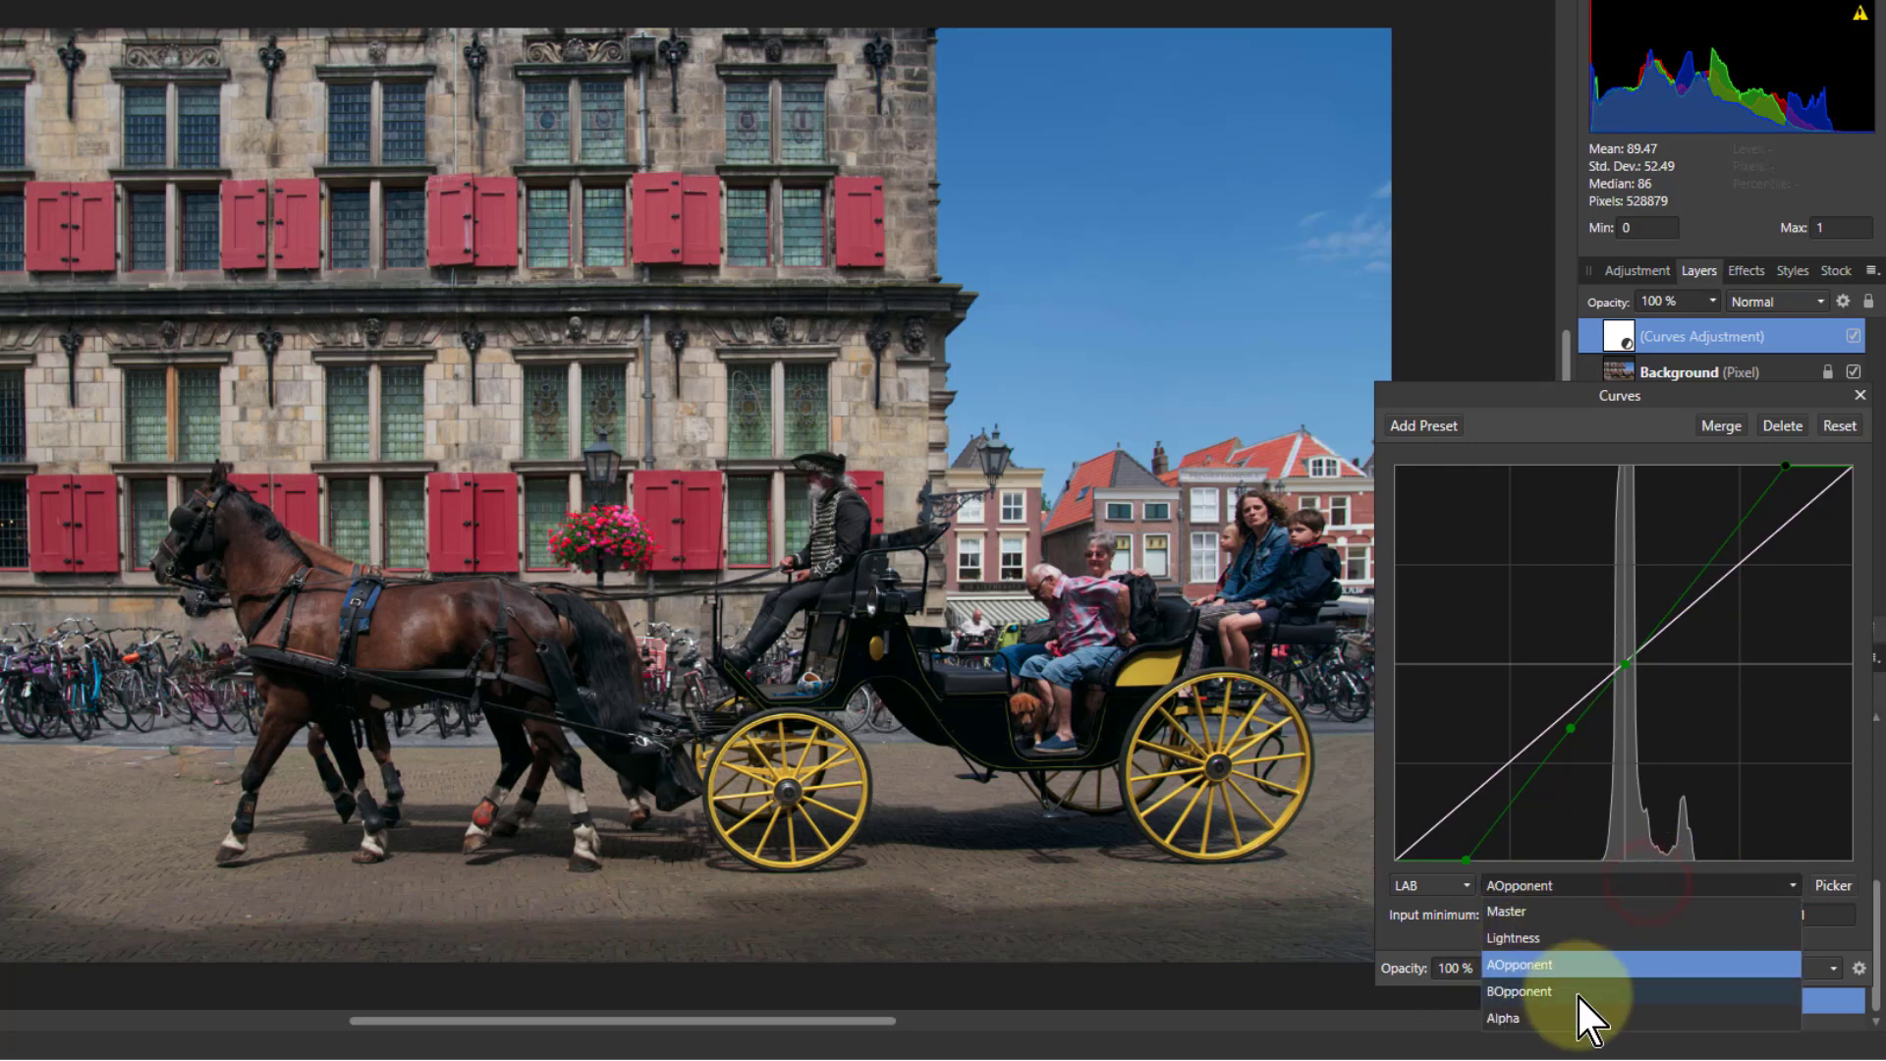
click(1577, 993)
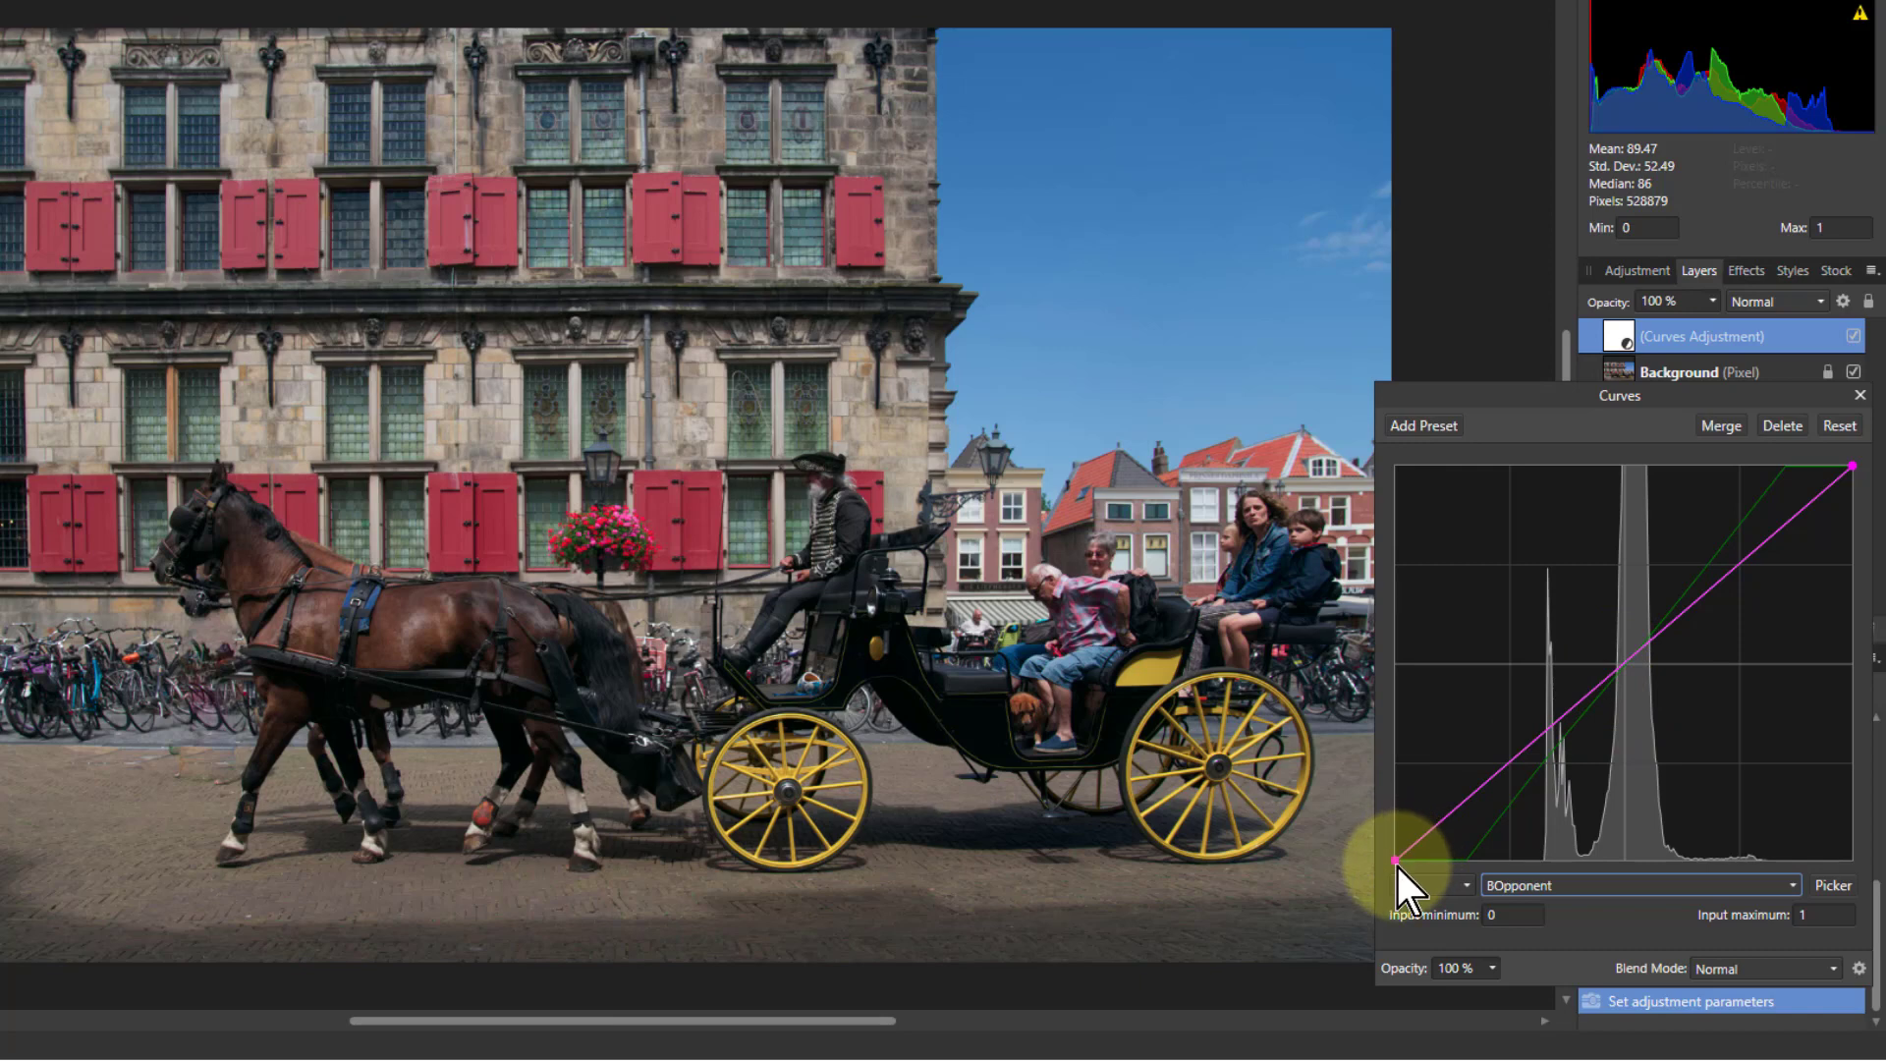
drag(1389, 859, 1335, 505)
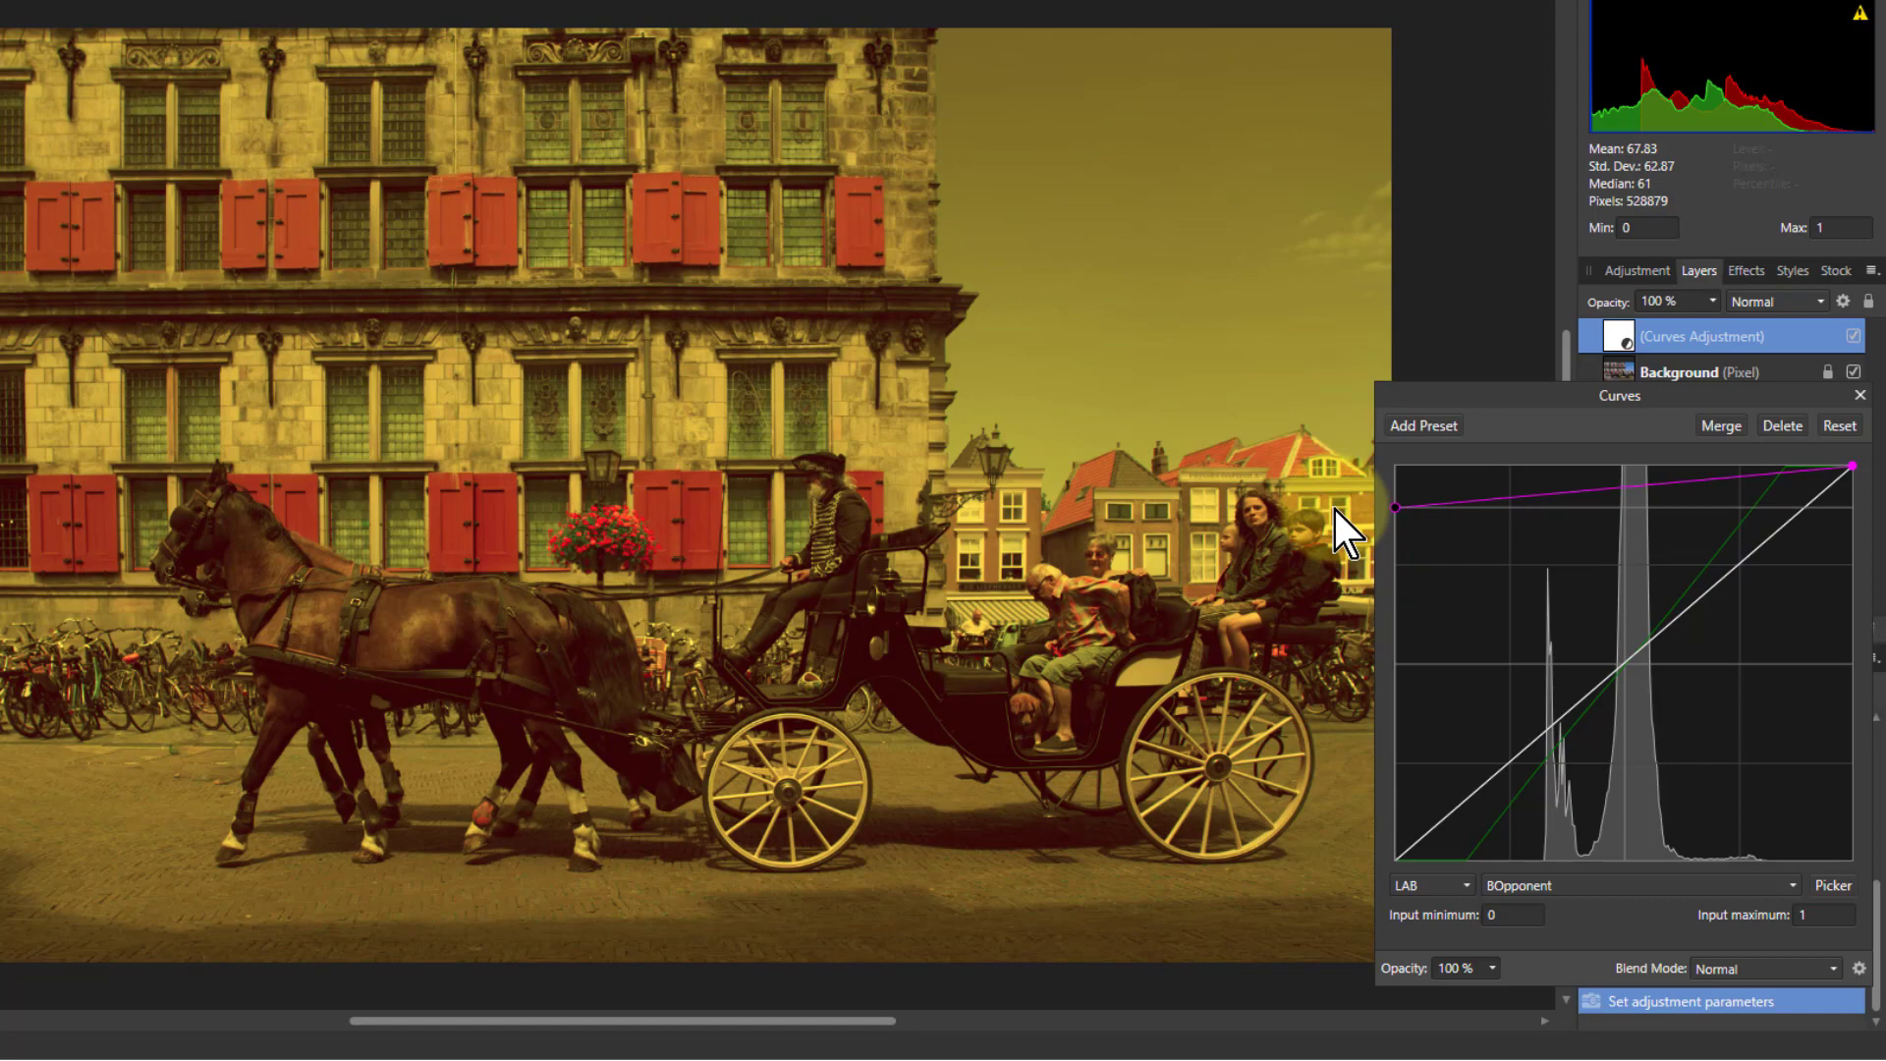
drag(1334, 511, 1374, 875)
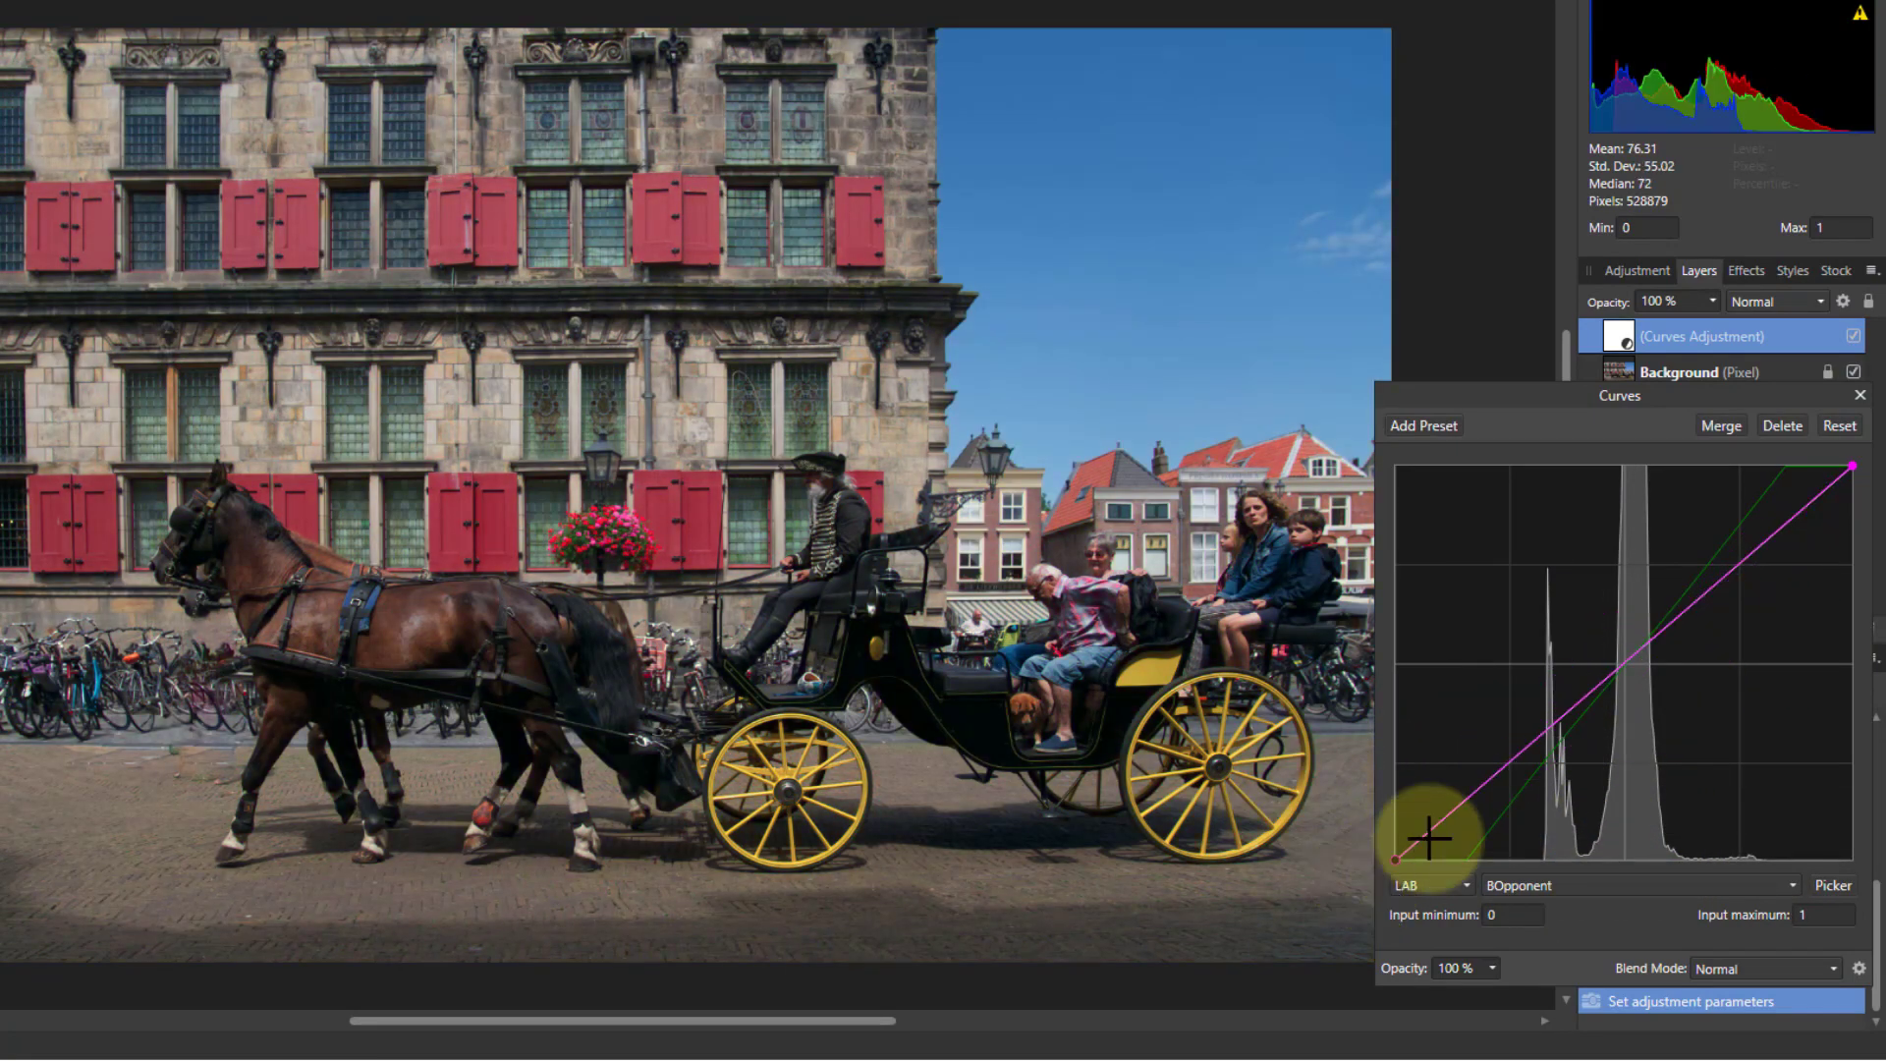
click(1626, 663)
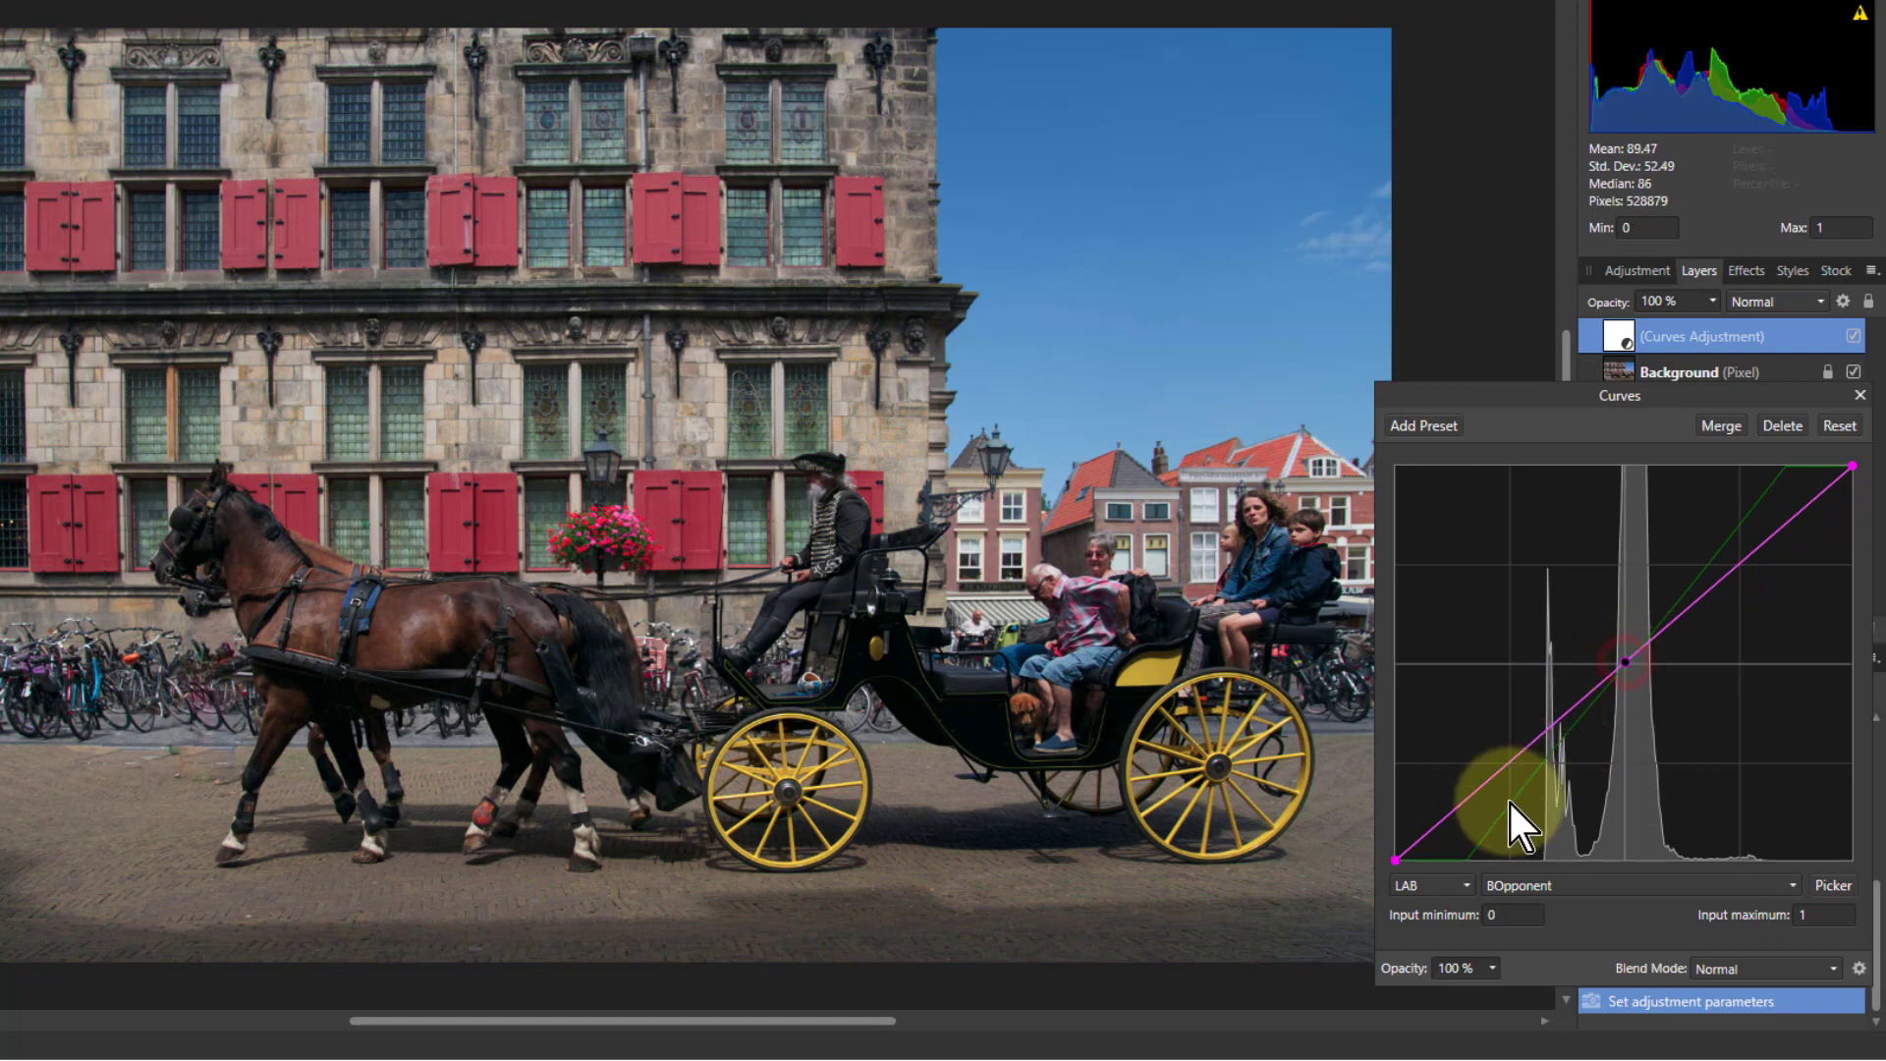
drag(1395, 865, 1377, 873)
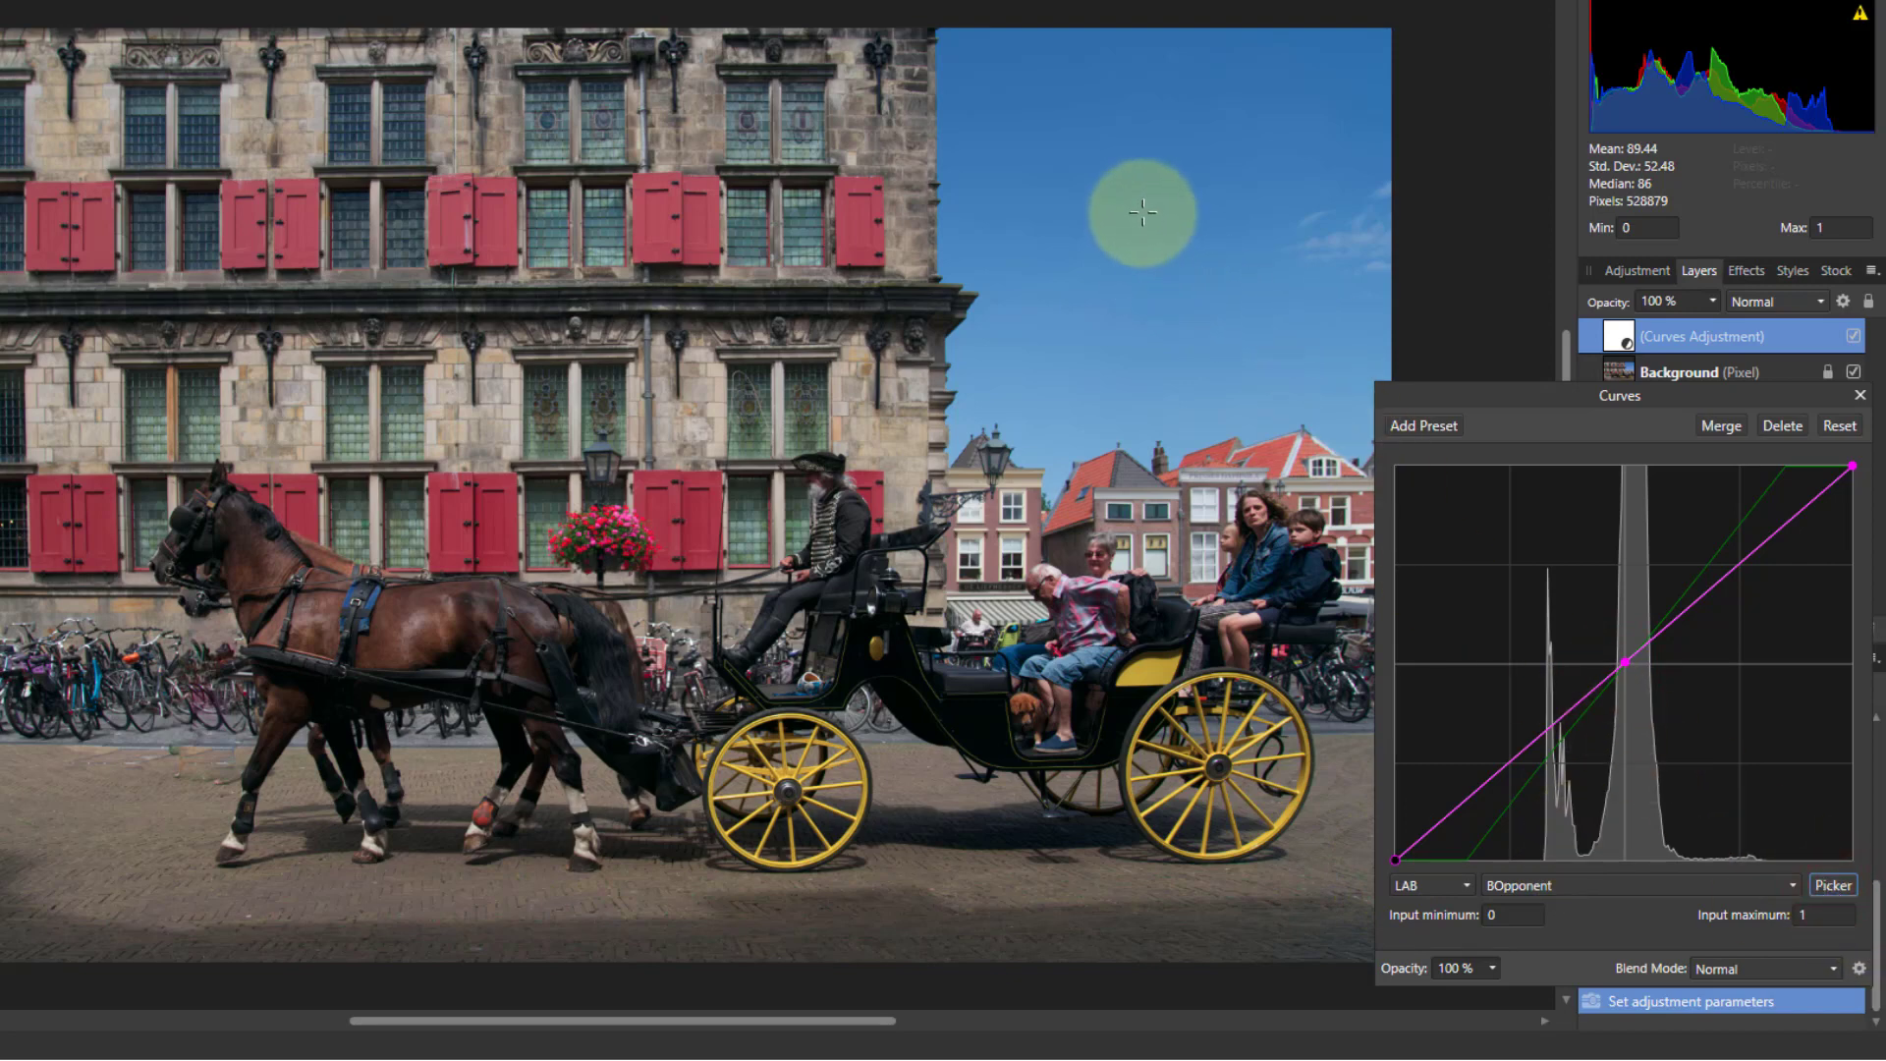
- Sample the sky for a BOpponent point, pull the top endpoint inward, and reshape the upper curve
mouse_move(1141, 209)
mouse_down()
mouse_move(1128, 243)
mouse_move(1116, 206)
mouse_move(1116, 236)
mouse_up()
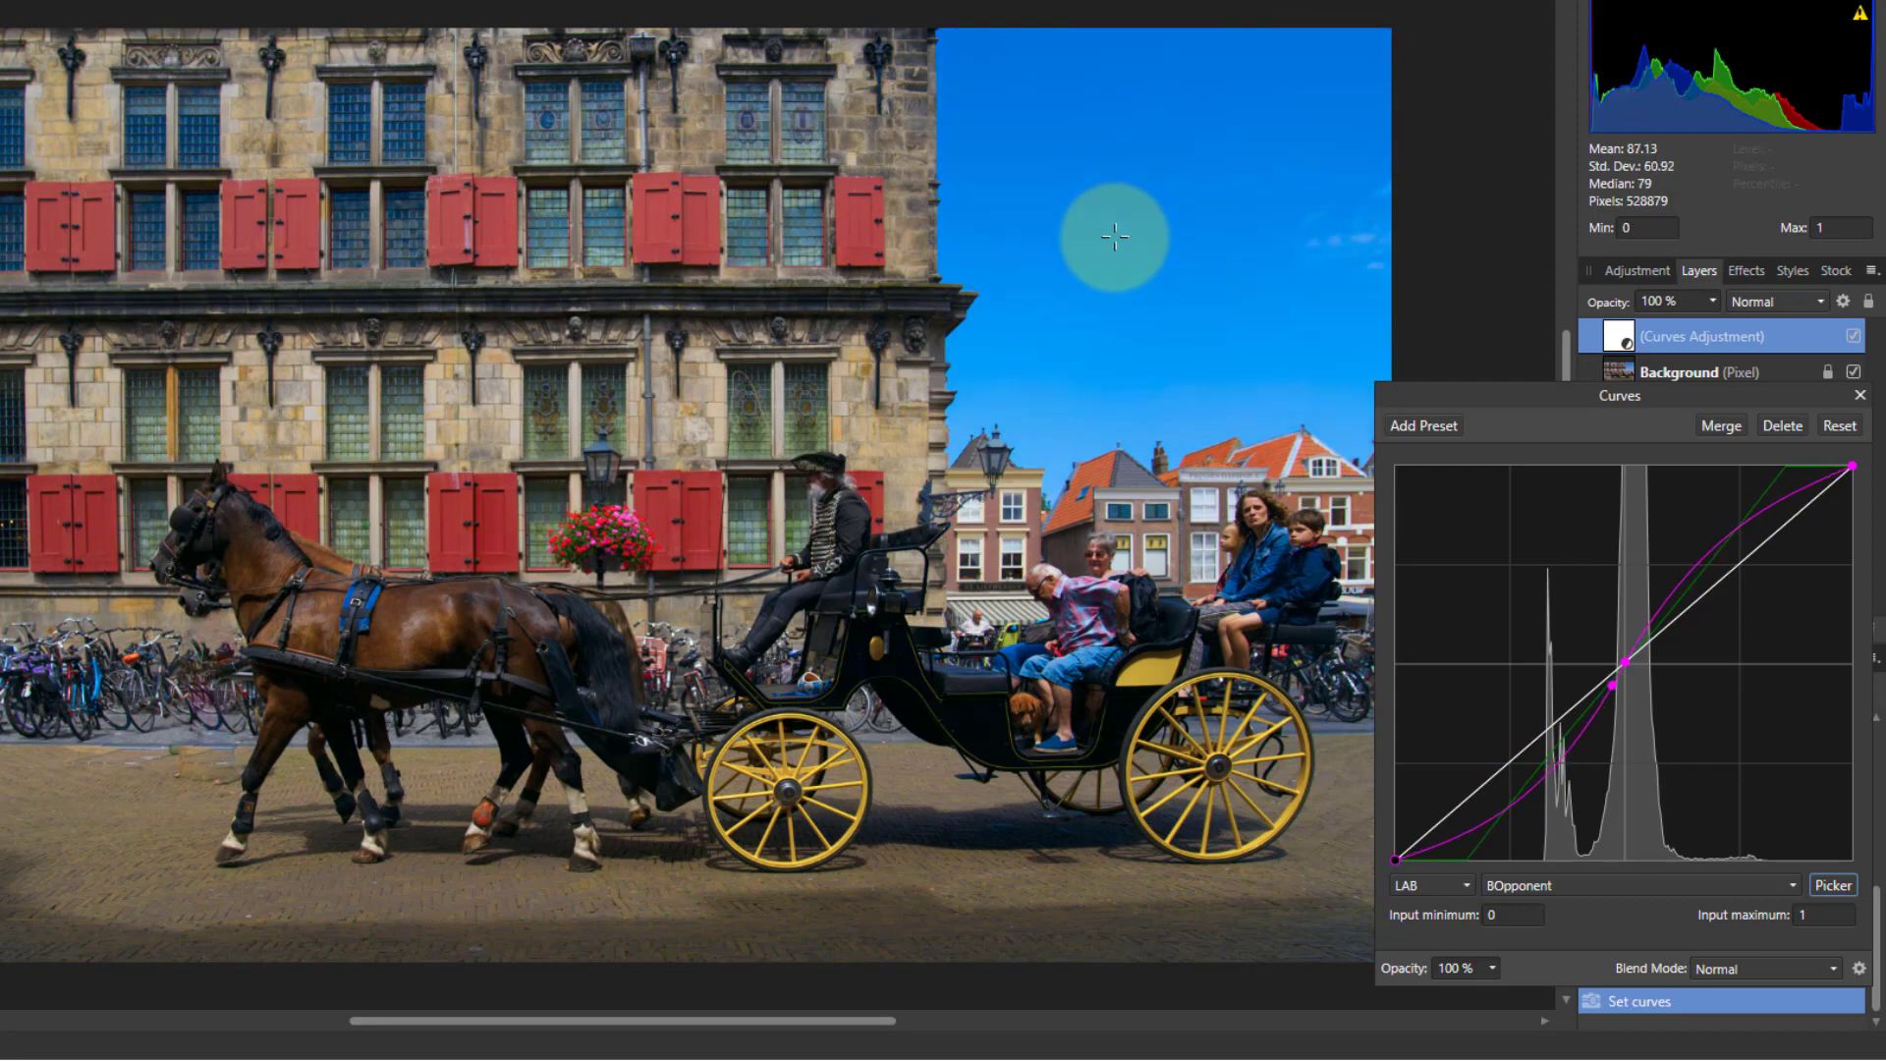
drag(1115, 236, 1115, 236)
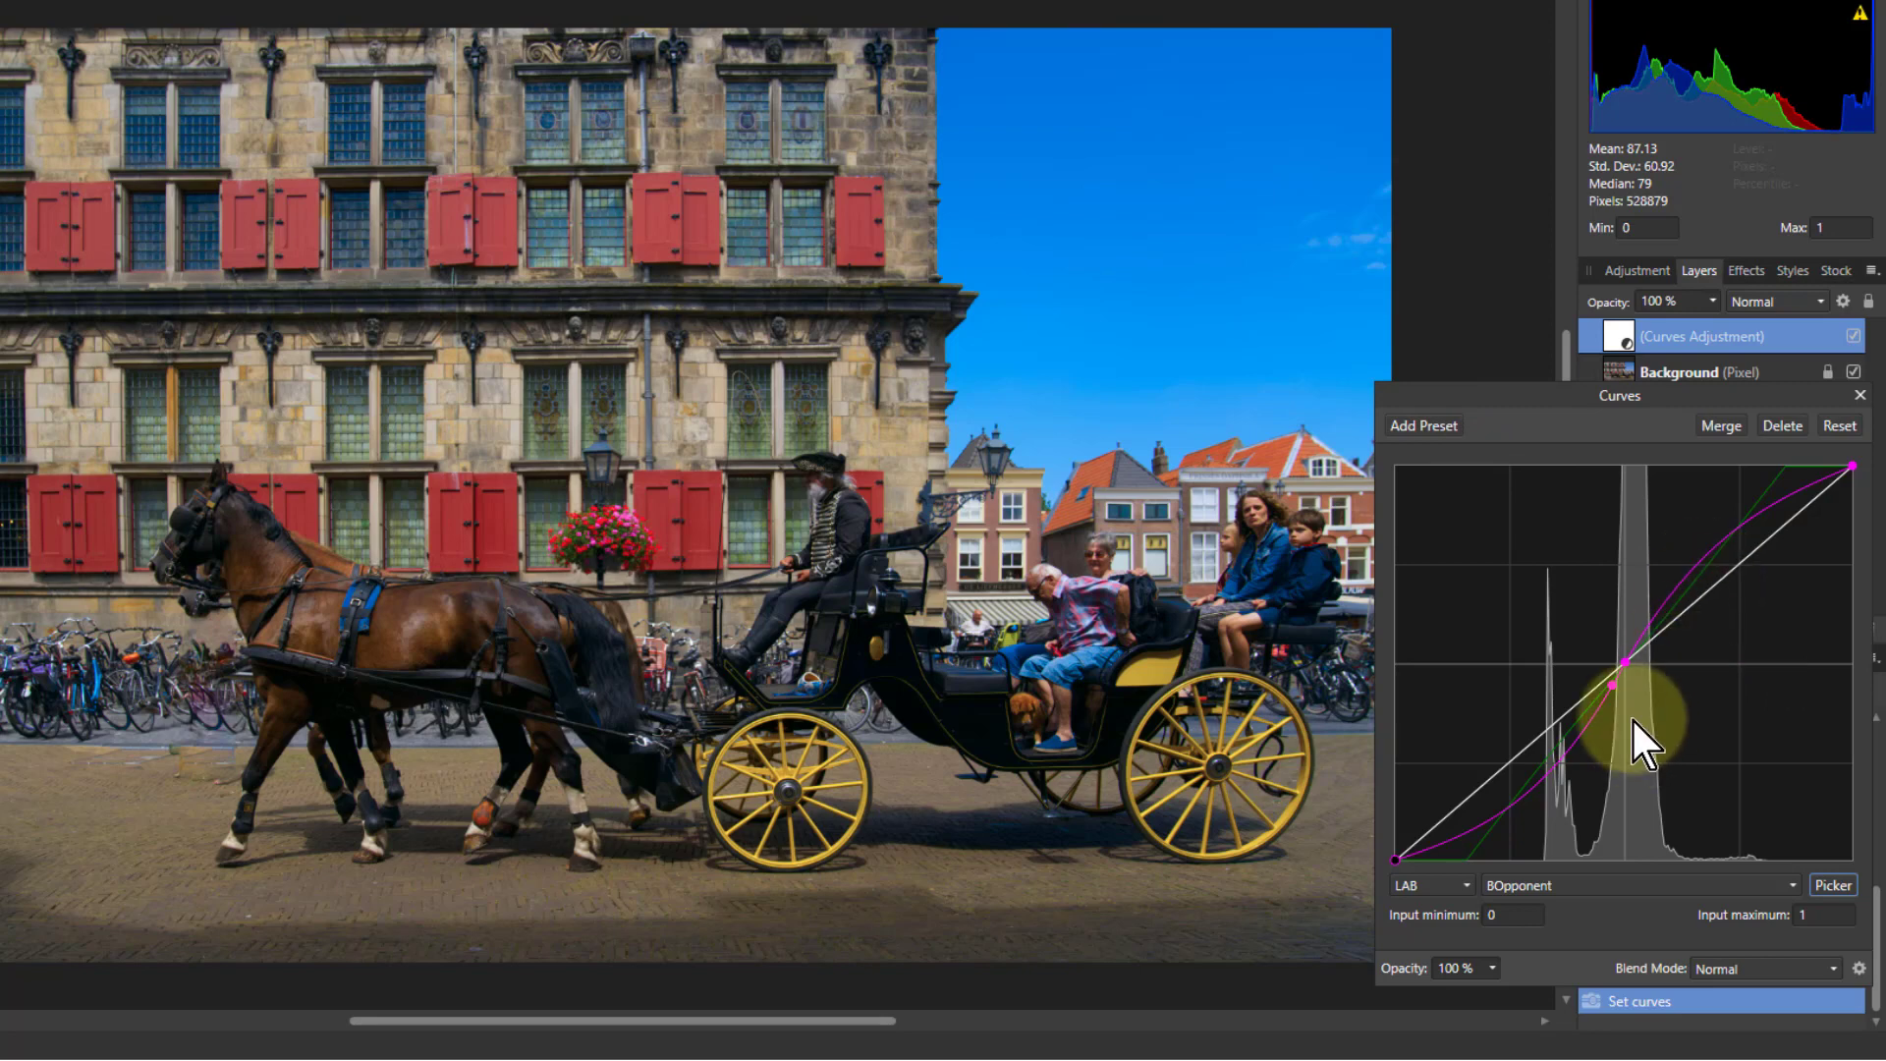
drag(1851, 466, 1799, 438)
drag(1714, 540, 1862, 943)
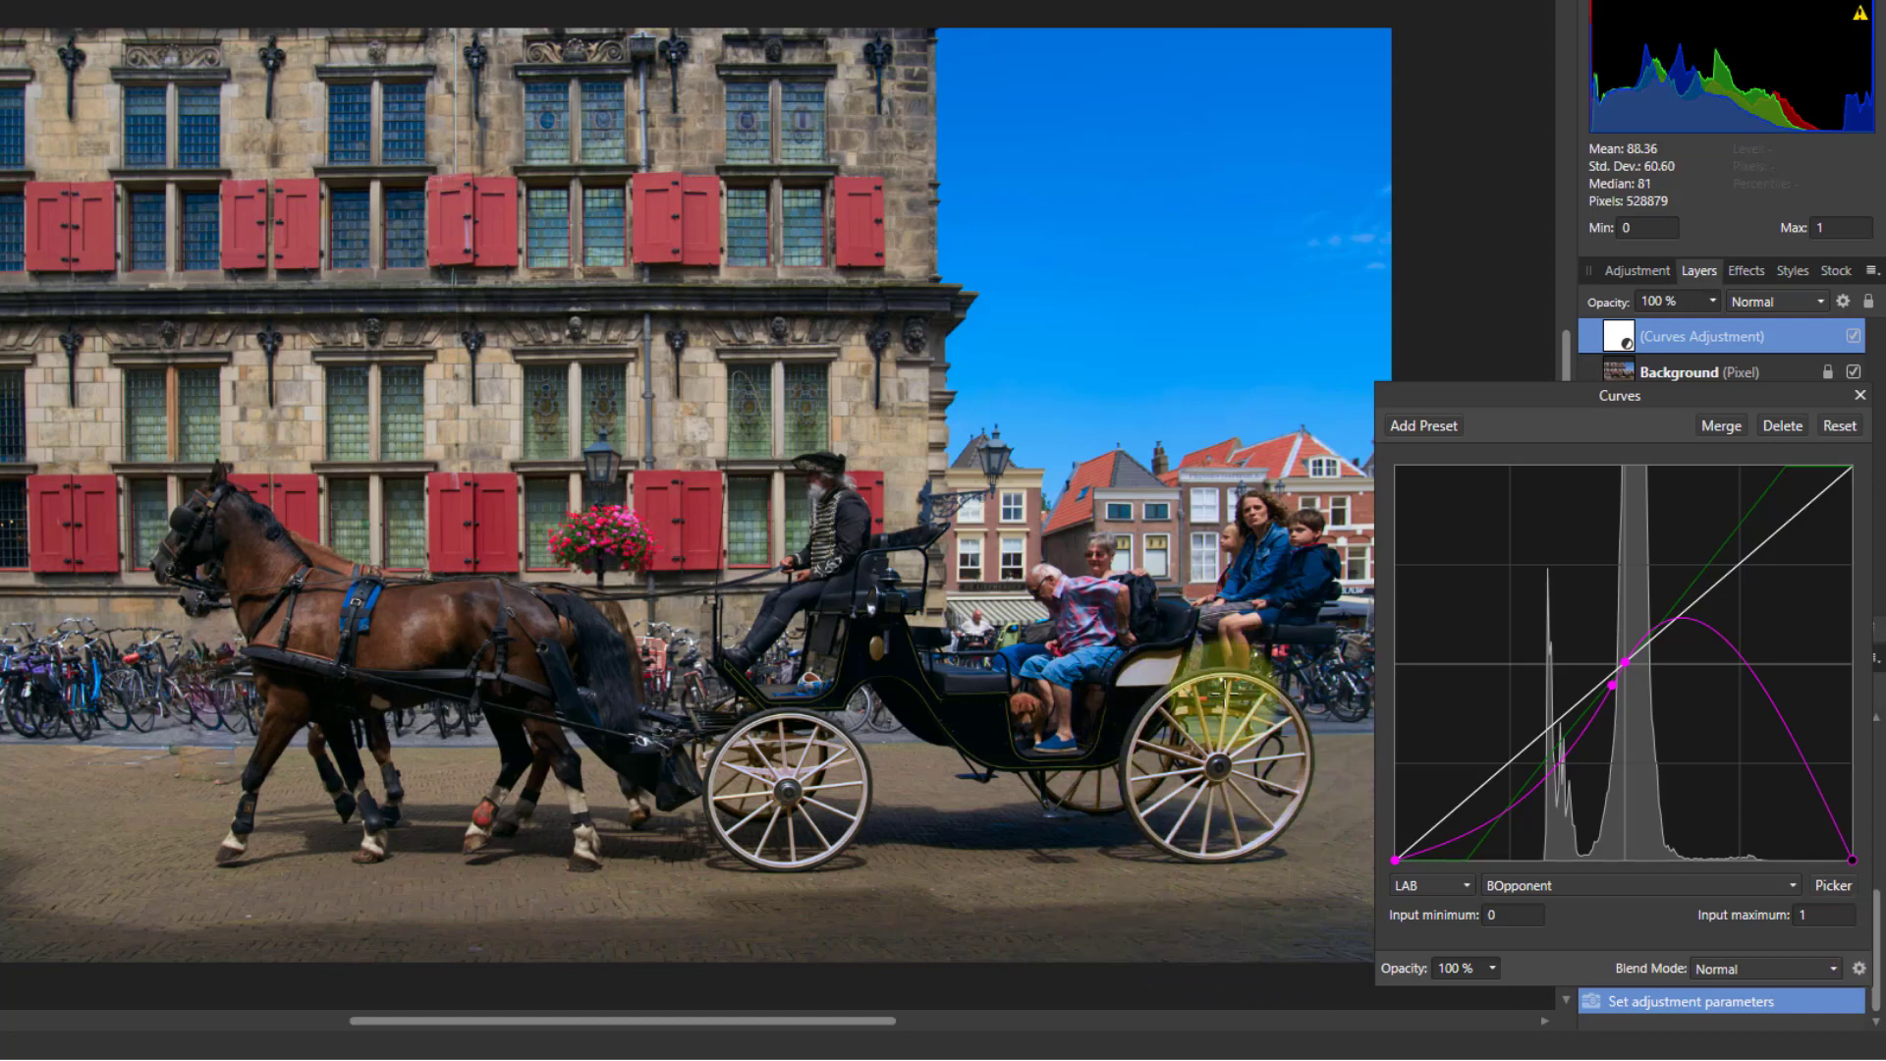
drag(1849, 857, 1785, 440)
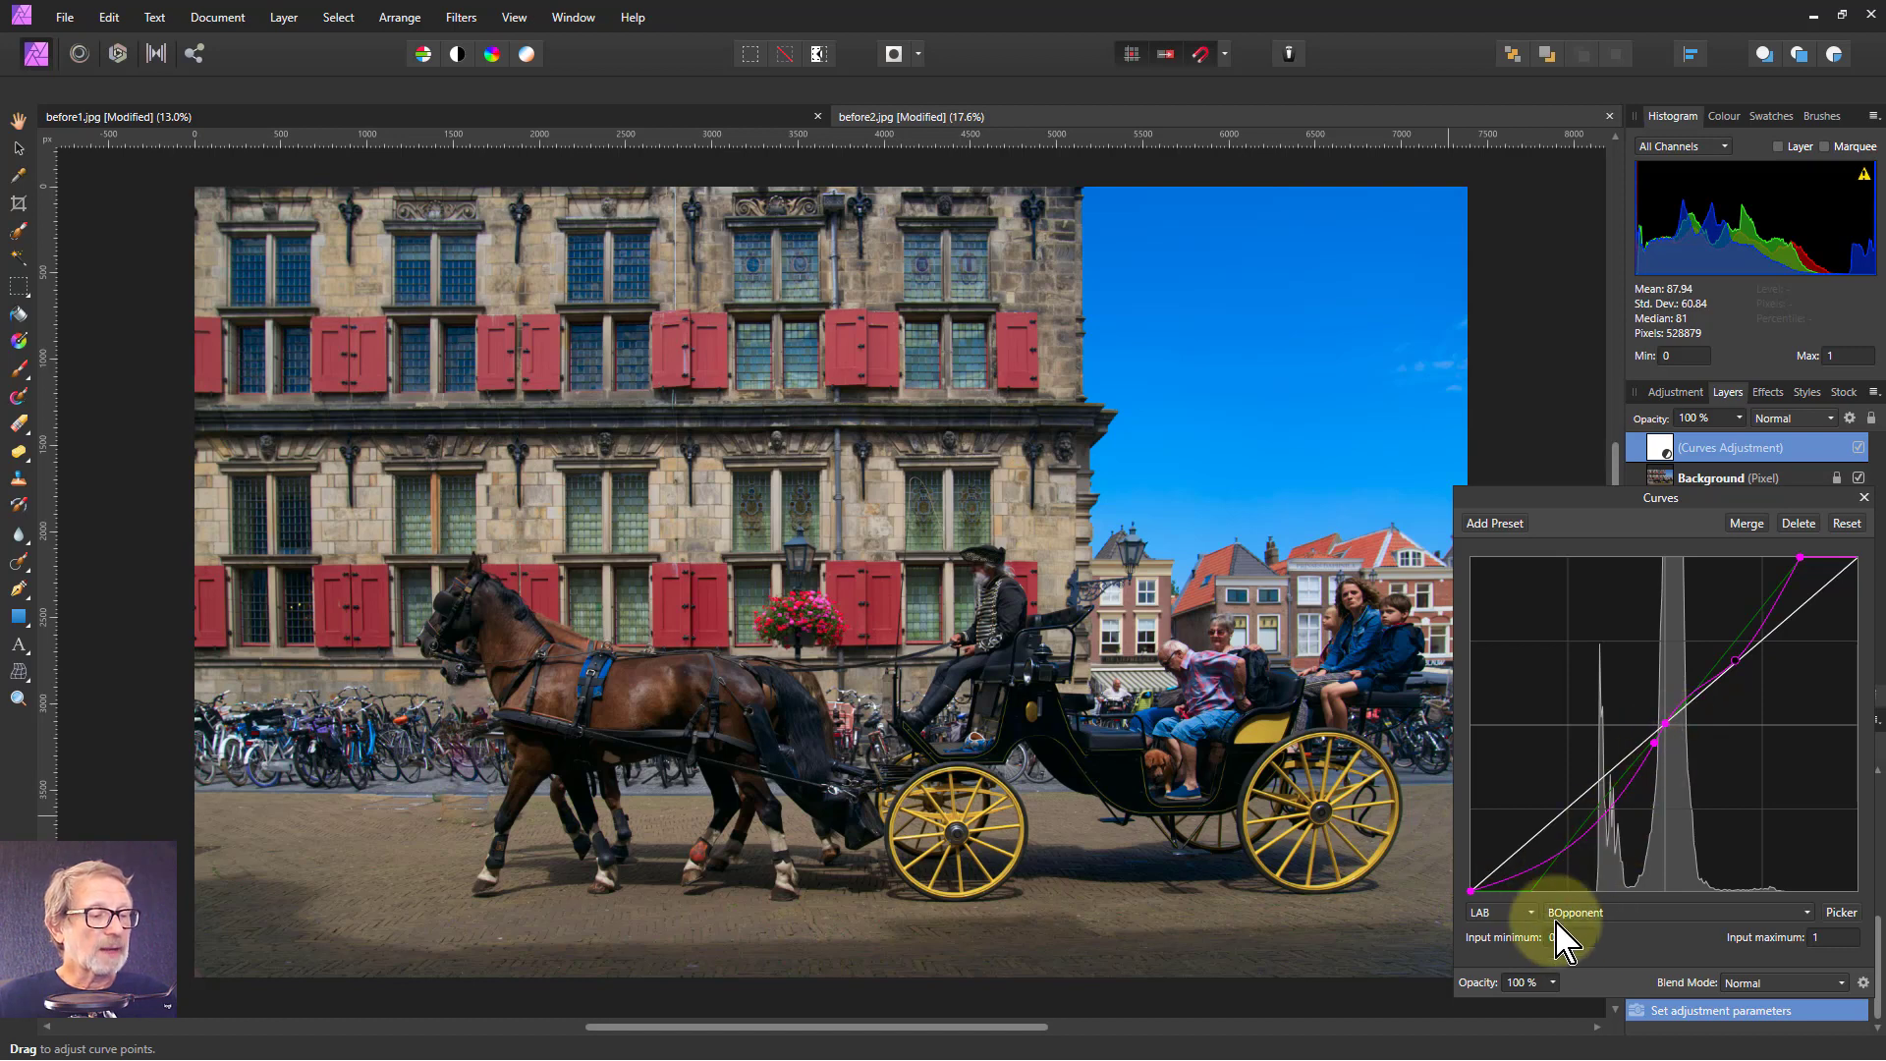
- Open the Curves channel dropdown, currently set to BOpponent
click(1629, 912)
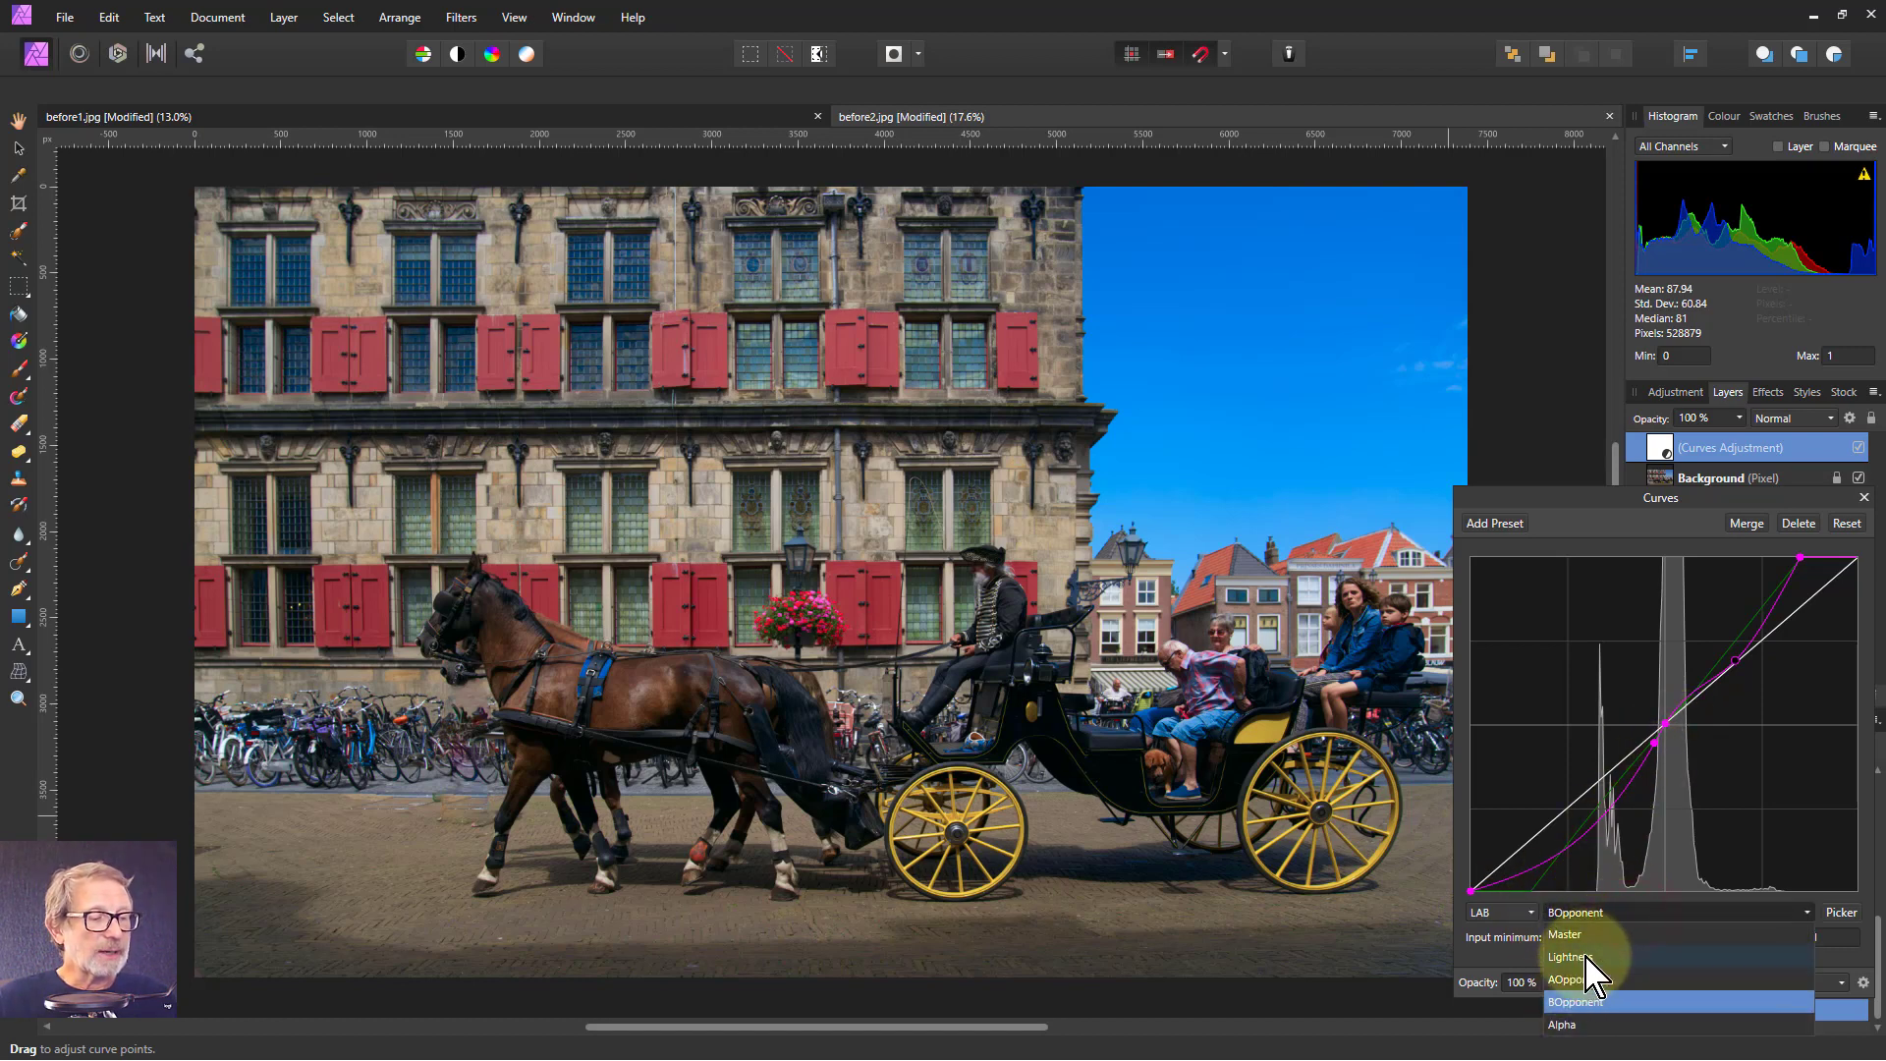